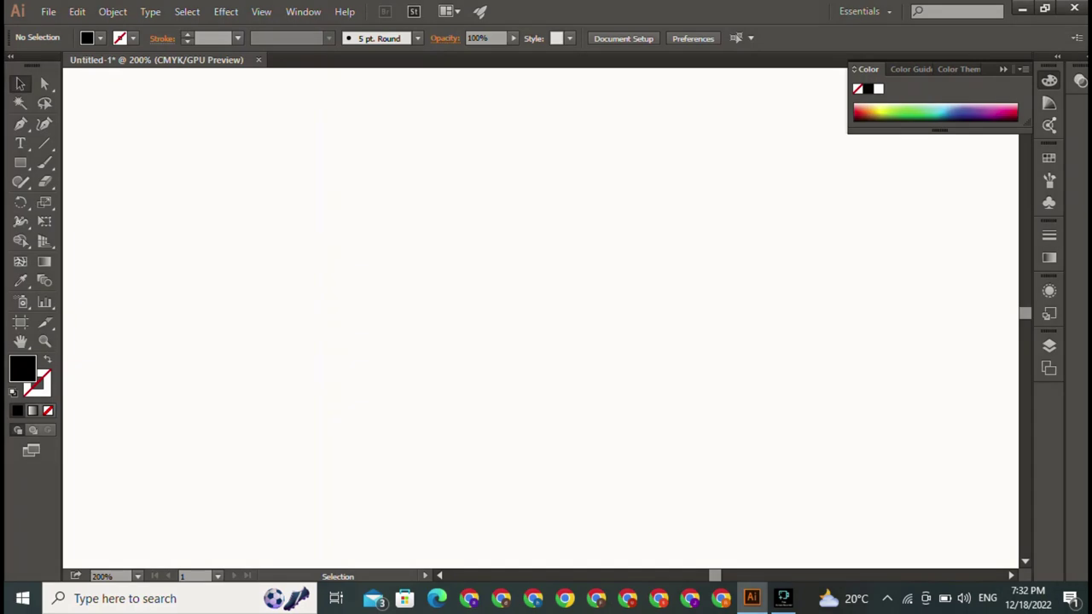
# Step: Start a text object on the artboard, then discard it empty
pyautogui.hotkey('alt', 'f')
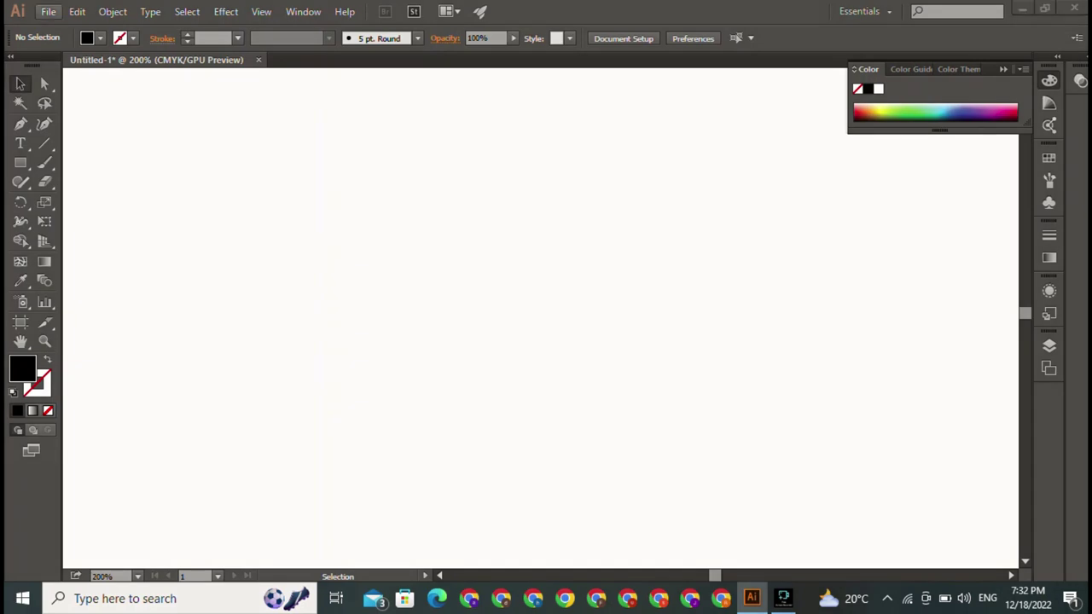
pyautogui.press('Escape')
pyautogui.click(782, 598)
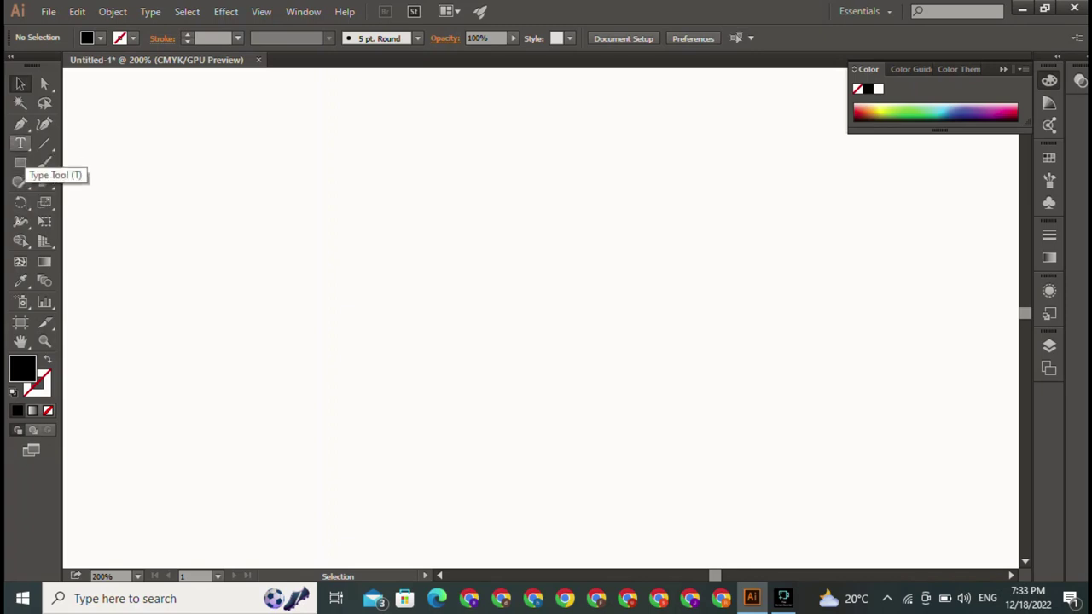
pyautogui.click(21, 143)
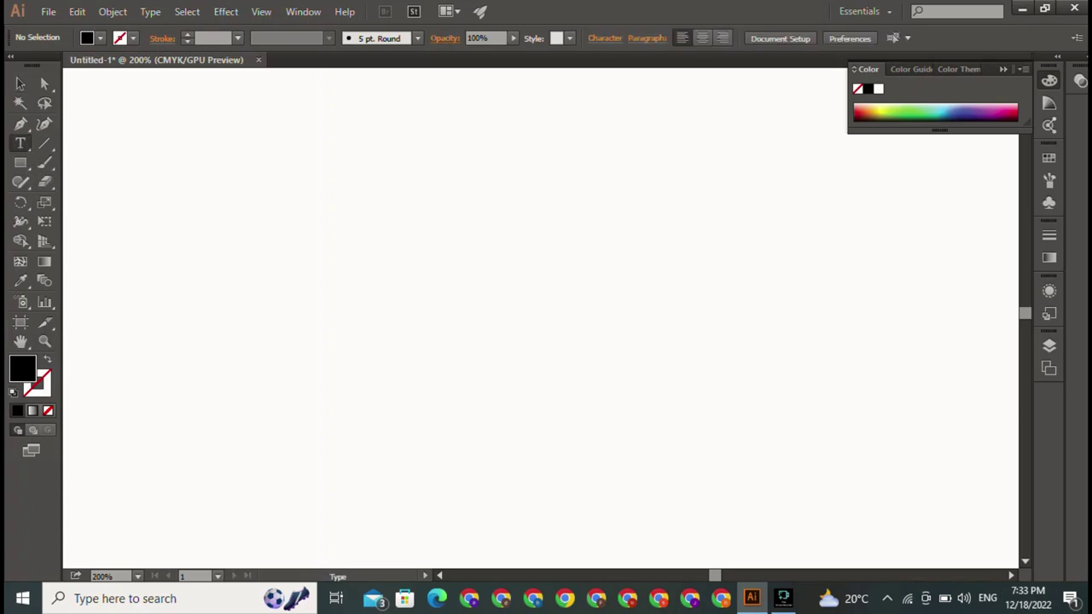
pyautogui.click(399, 130)
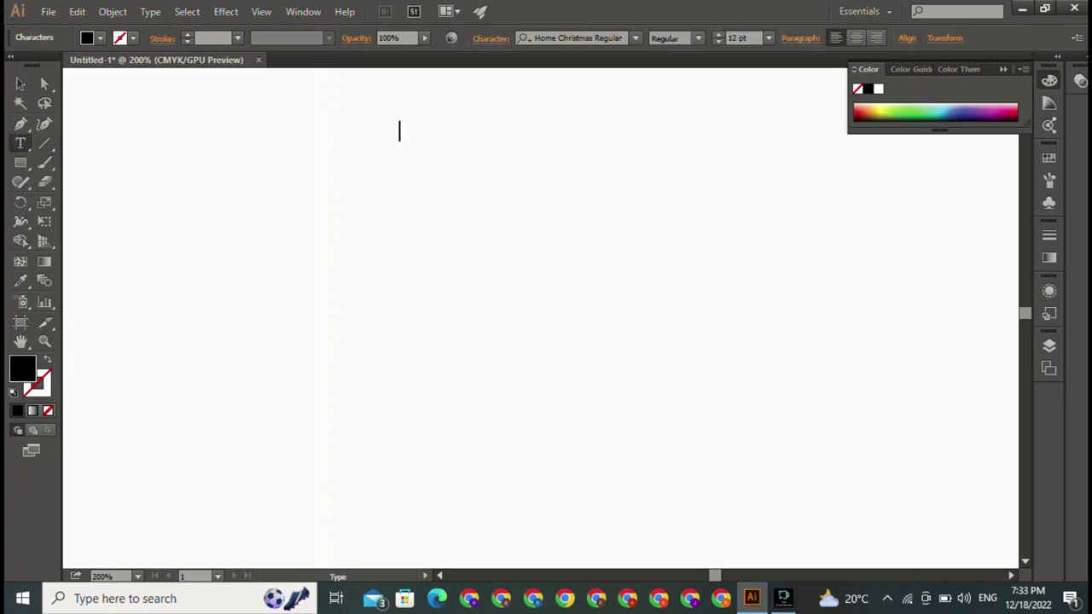
pyautogui.press('Escape')
pyautogui.press('Delete')
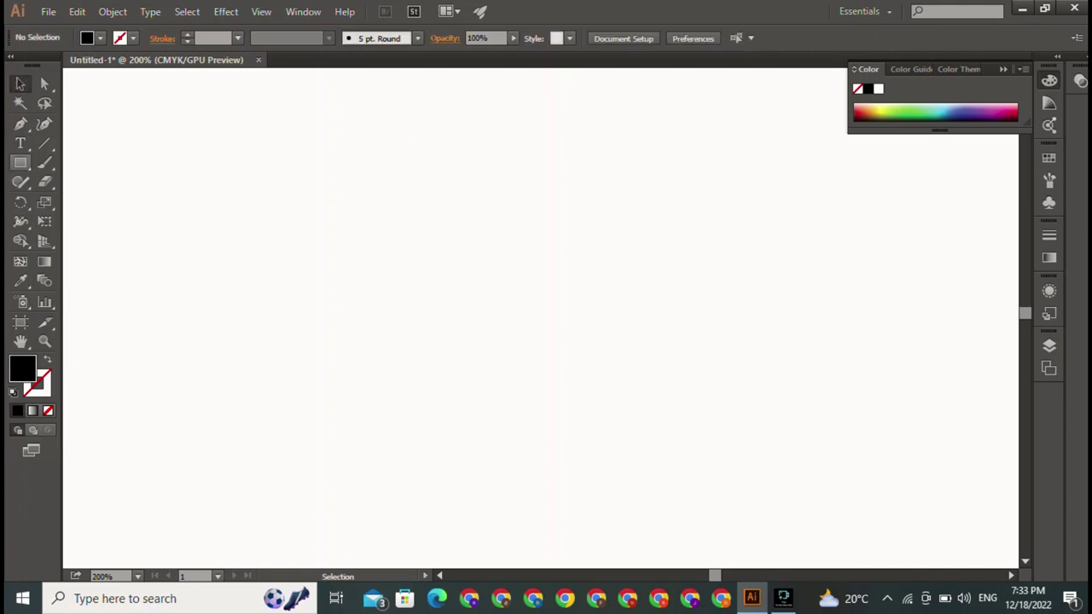
# Step: Draw a tall 26.5 × 181.5 pt stem rectangle with no fill and a 1 pt black outline
pyautogui.click(20, 163)
pyautogui.moveTo(316, 113); pyautogui.dragTo(359, 402)
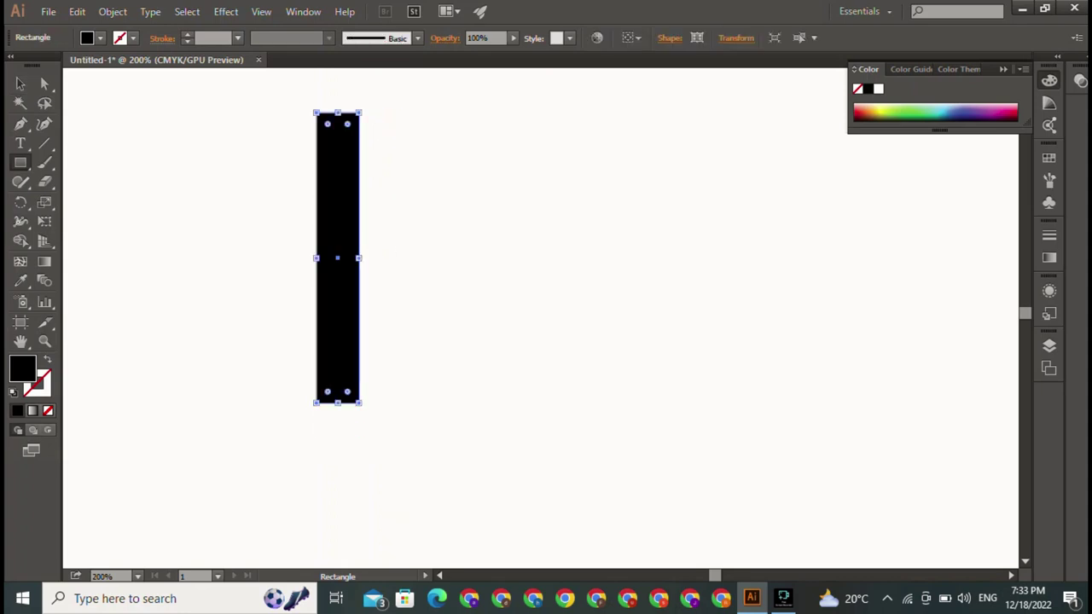
pyautogui.press('/')
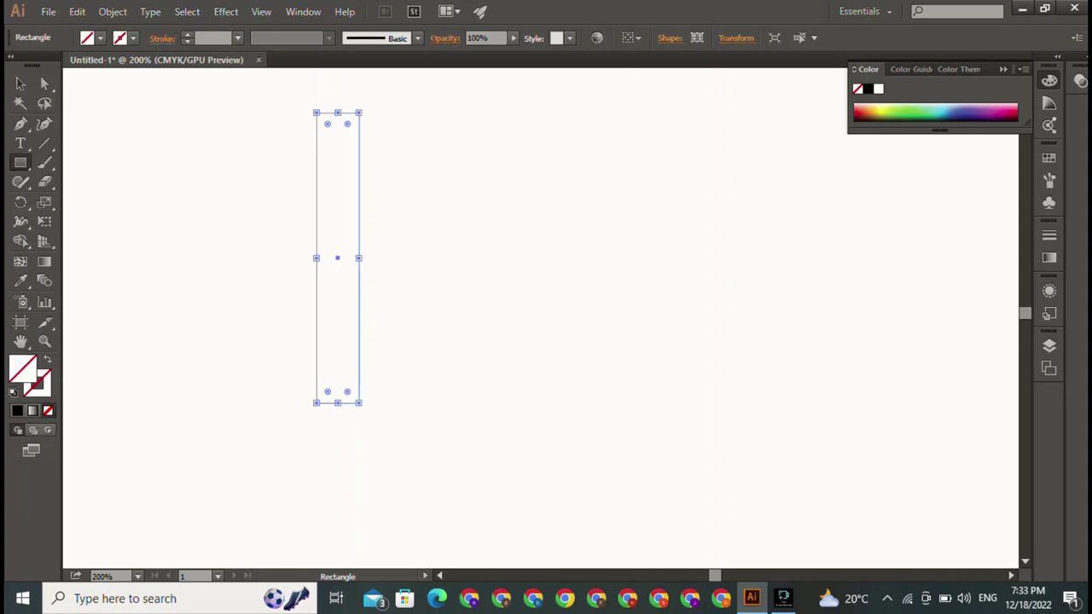
pyautogui.click(38, 384)
pyautogui.click(17, 410)
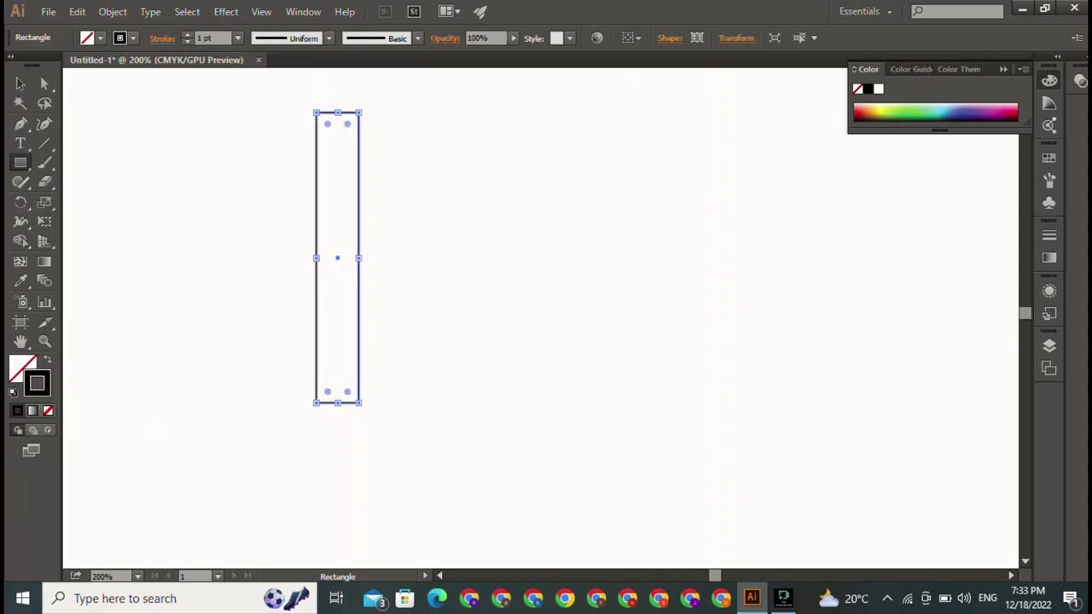
pyautogui.press('v')
pyautogui.hotkey('ctrl', 'shift', 'a')
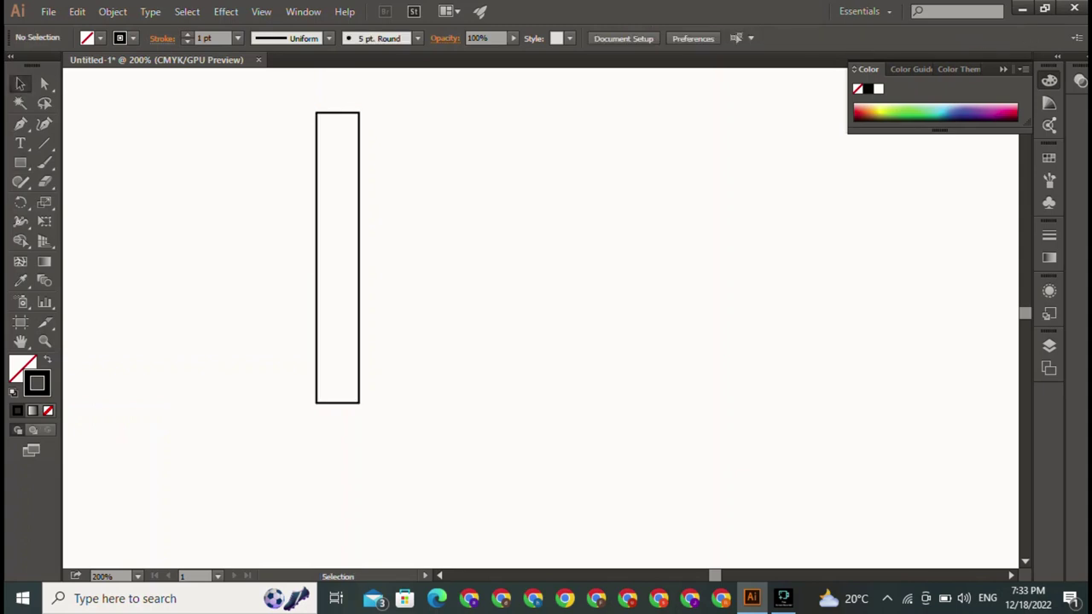
pyautogui.click(316, 256)
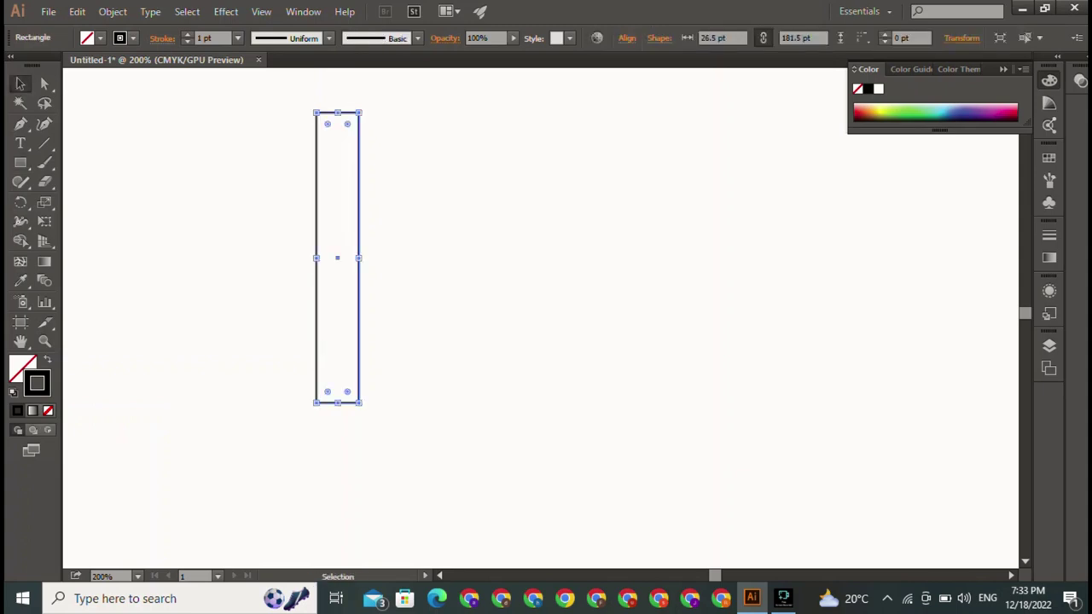
# Step: Alt-drag a copy of the stem, shorten it, and place it over the stem's top
pyautogui.moveTo(317, 256); pyautogui.dragTo(396, 255)
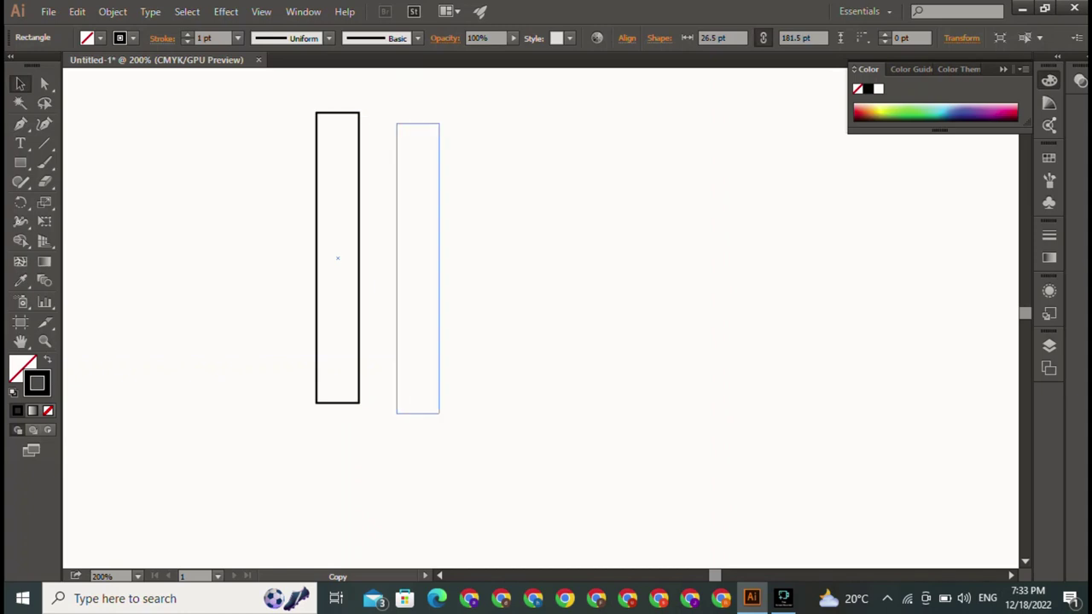
pyautogui.moveTo(418, 110)
pyautogui.mouseDown()
pyautogui.moveTo(418, 271)
pyautogui.moveTo(511, 278)
pyautogui.mouseUp()
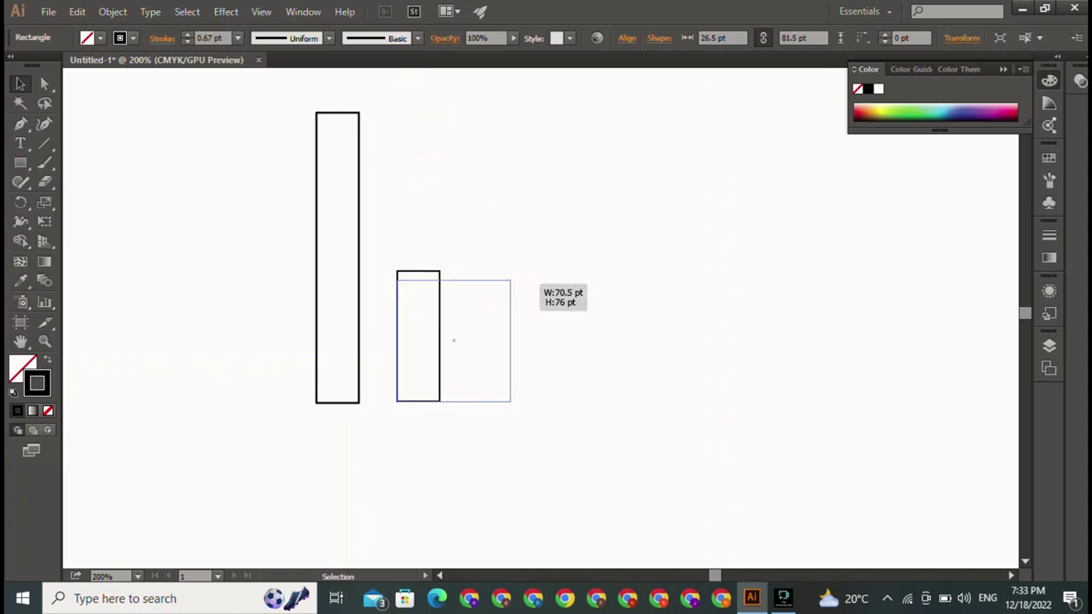
pyautogui.moveTo(474, 339); pyautogui.dragTo(401, 175)
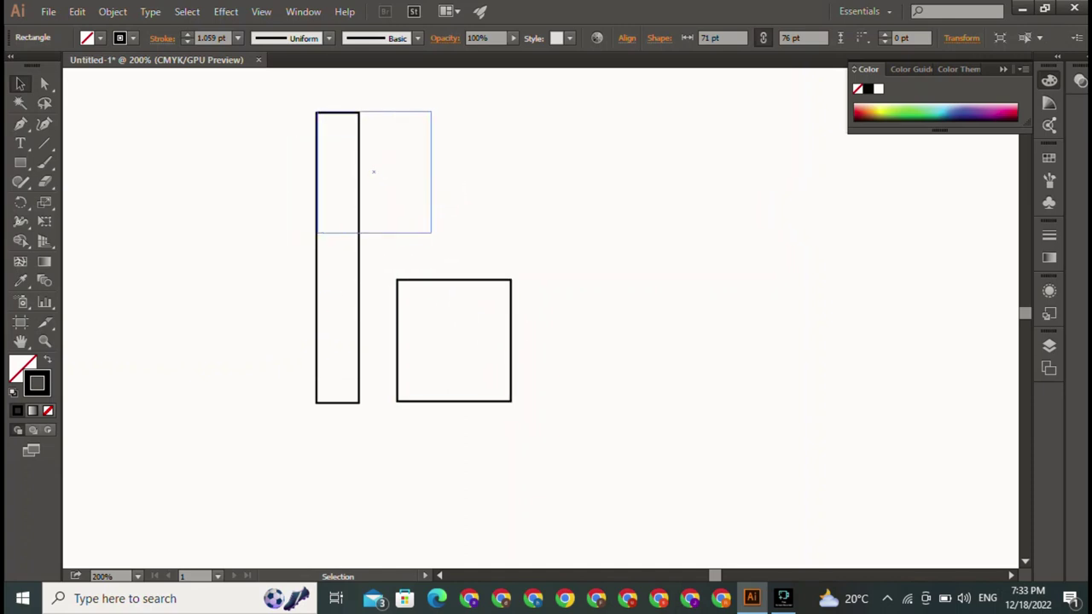
pyautogui.moveTo(379, 175); pyautogui.dragTo(373, 170)
pyautogui.hotkey('ctrl', 'shift', 'a')
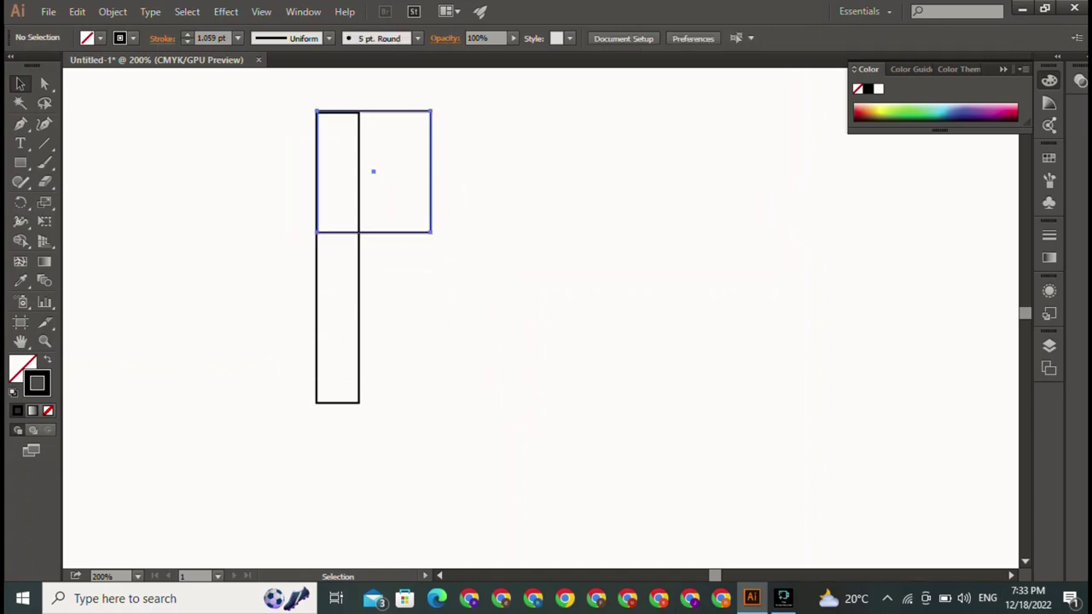
# Step: Resize the copy into a thin 91.5 pt bar extending right as the top arm
pyautogui.click(373, 172)
pyautogui.moveTo(430, 171); pyautogui.dragTo(426, 171)
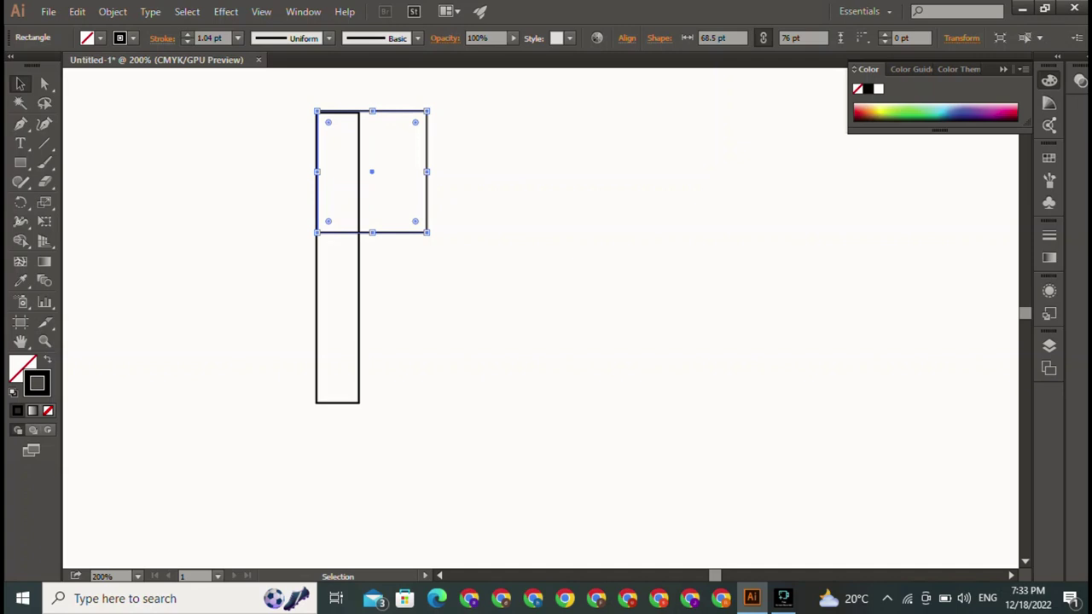
pyautogui.moveTo(426, 232); pyautogui.dragTo(426, 142)
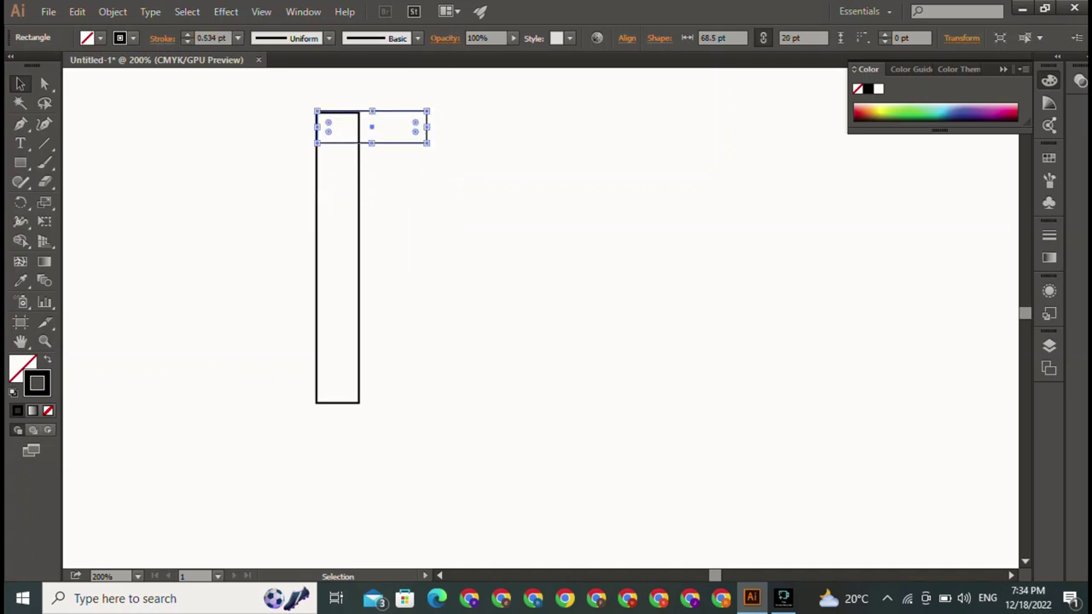
pyautogui.moveTo(427, 126); pyautogui.dragTo(463, 126)
pyautogui.moveTo(390, 143); pyautogui.dragTo(390, 156)
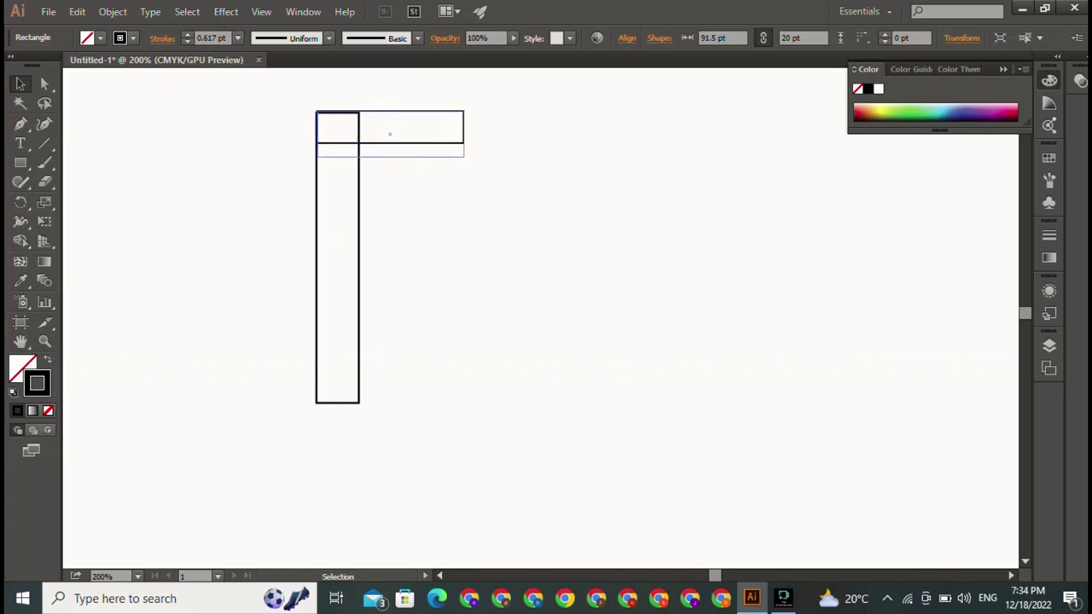
pyautogui.hotkey('ctrl', 'shift', 'a')
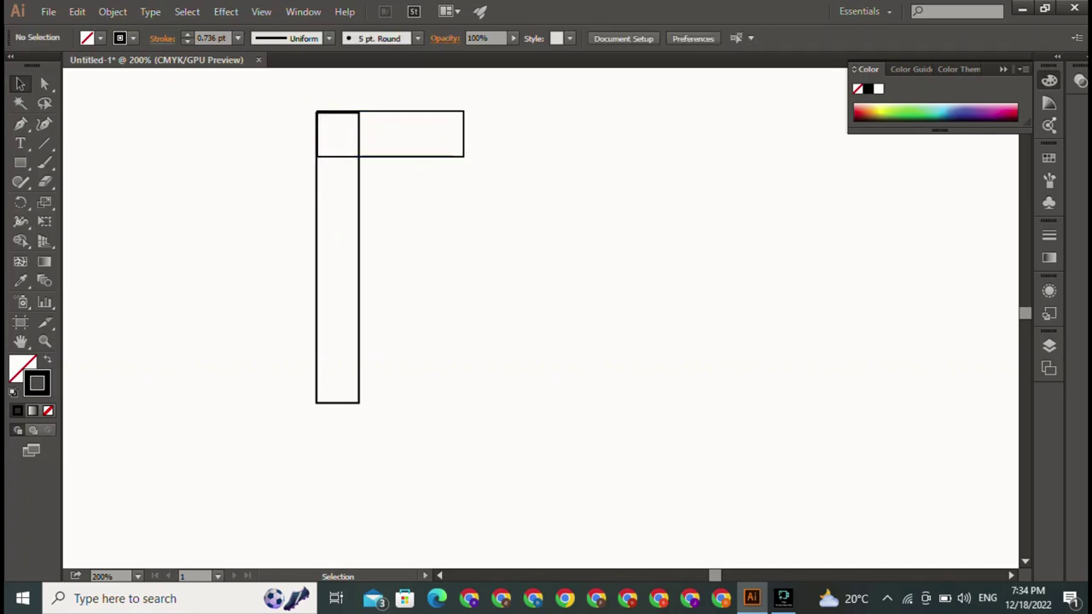
# Step: Alt-drag a copy of the top bar down to the stem's middle as the middle arm
pyautogui.hotkey('ctrl', 'z')
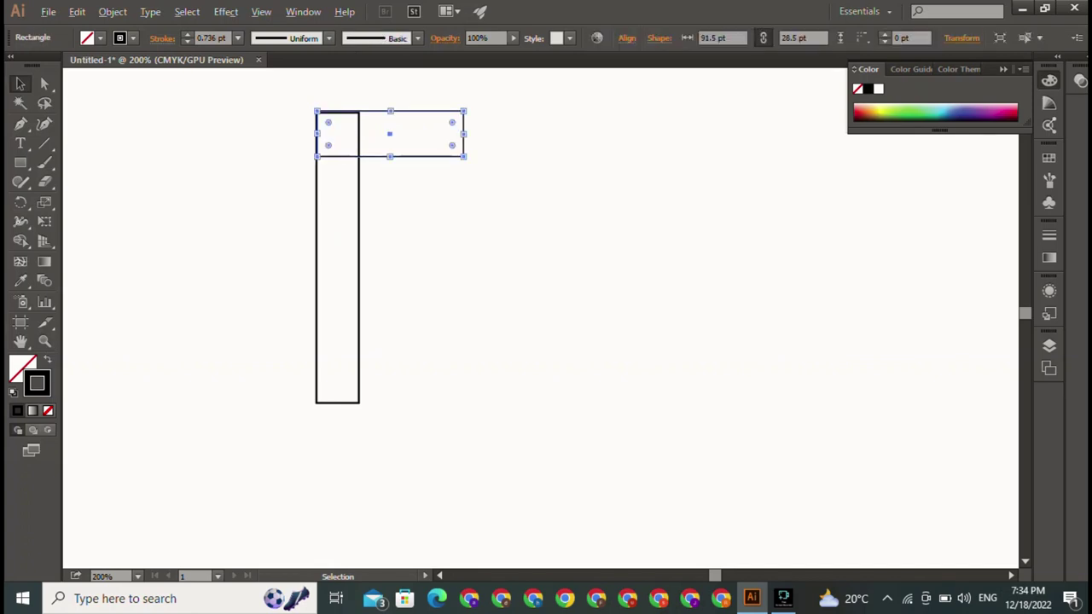
pyautogui.moveTo(368, 151); pyautogui.dragTo(371, 269)
pyautogui.hotkey('ctrl', 'shift', 'a')
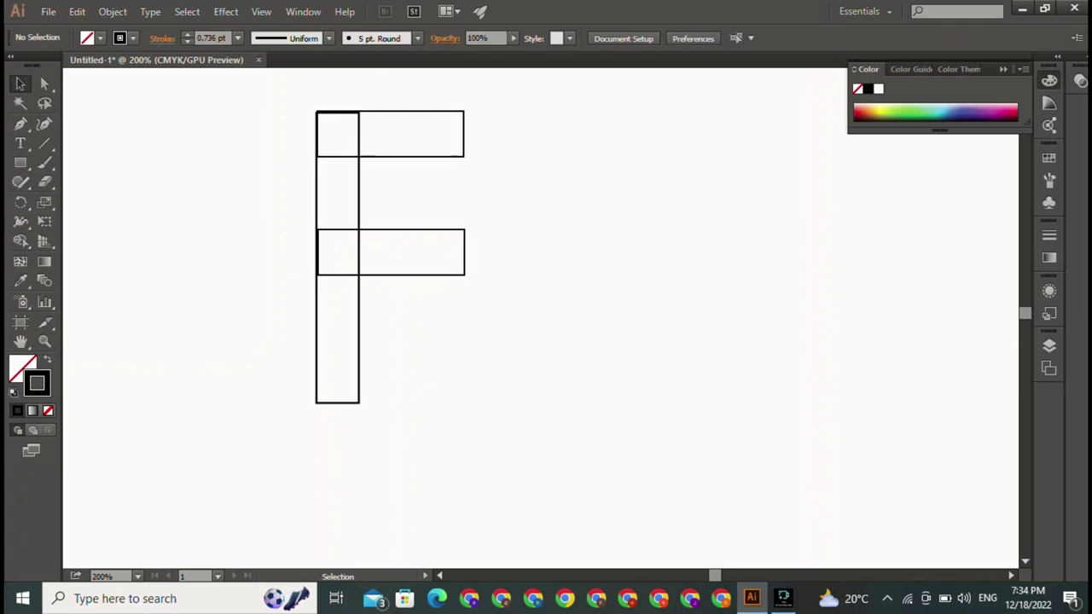
pyautogui.click(390, 250)
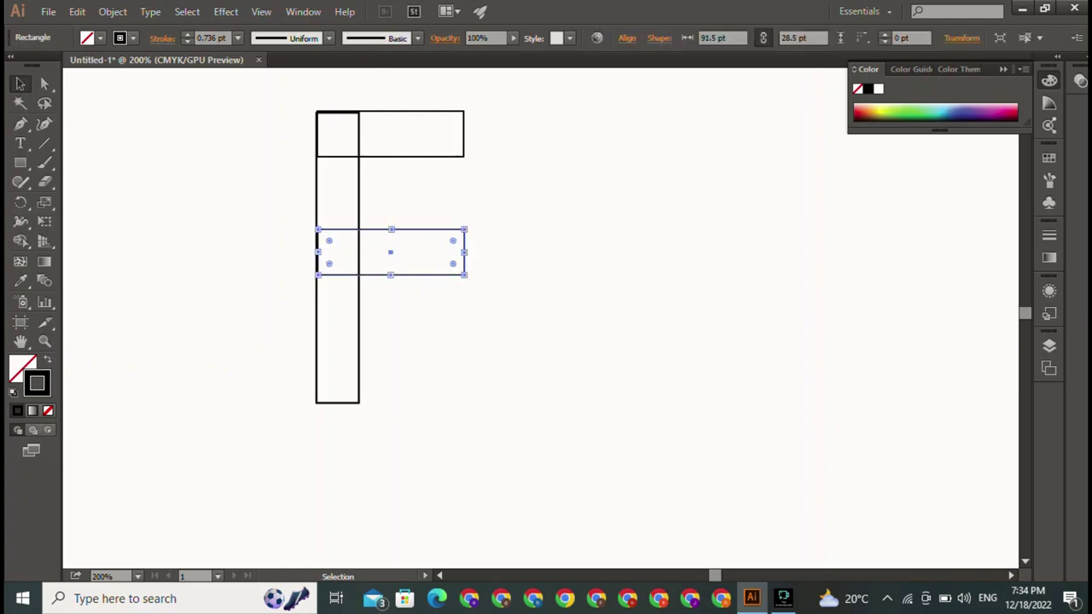
pyautogui.hotkey('ctrl', 'shift', 'a')
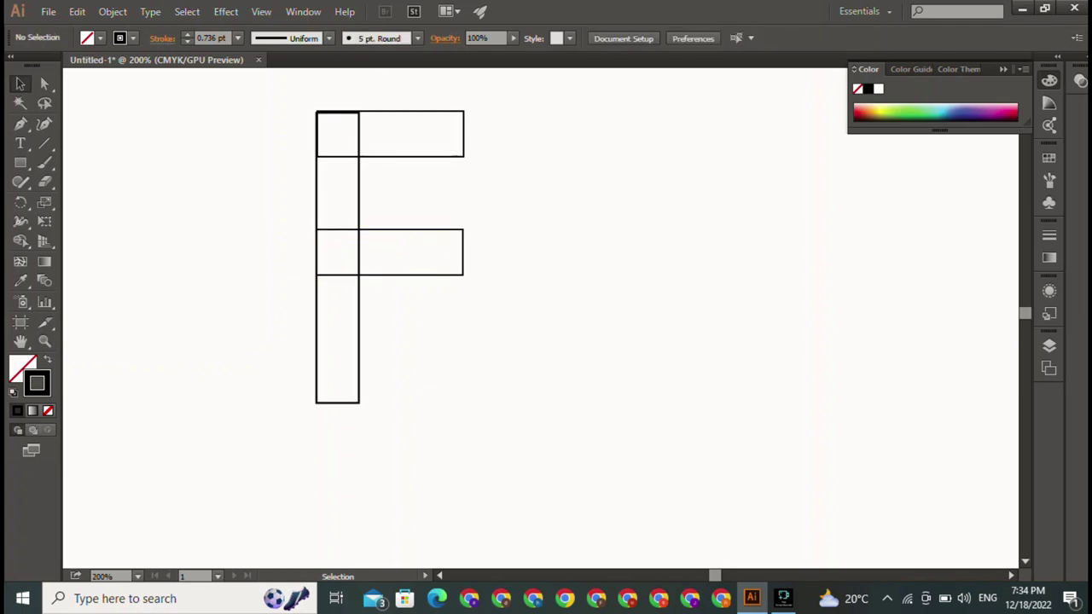
# Step: Round the bottom-right corners of the middle arm, top arm and stem to 28.5 pt
pyautogui.click(389, 251)
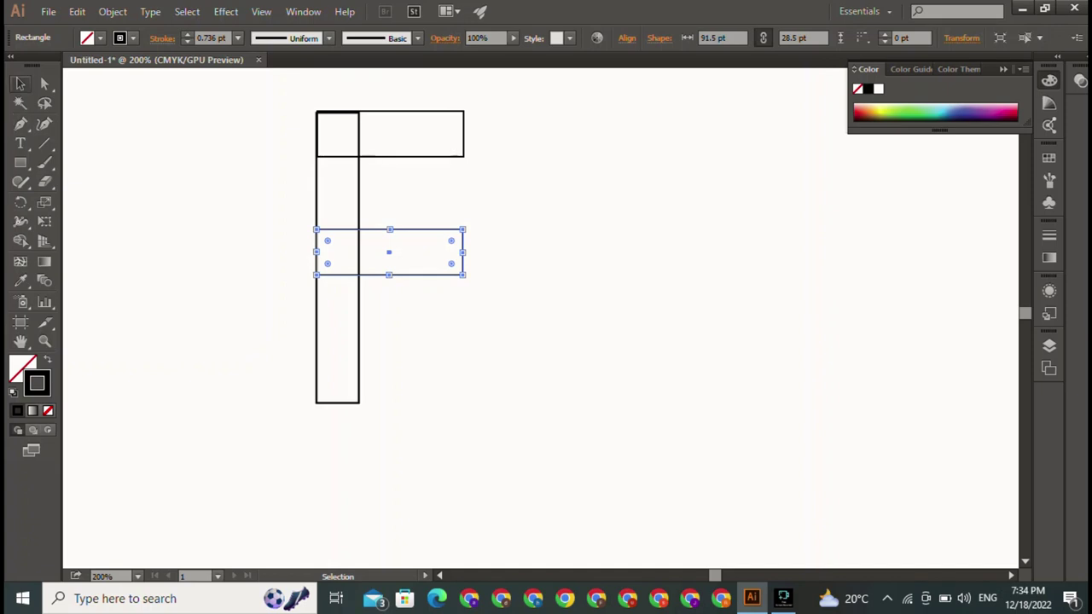
pyautogui.click(45, 84)
pyautogui.moveTo(478, 310)
pyautogui.mouseDown()
pyautogui.moveTo(429, 274)
pyautogui.moveTo(427, 246)
pyautogui.mouseUp()
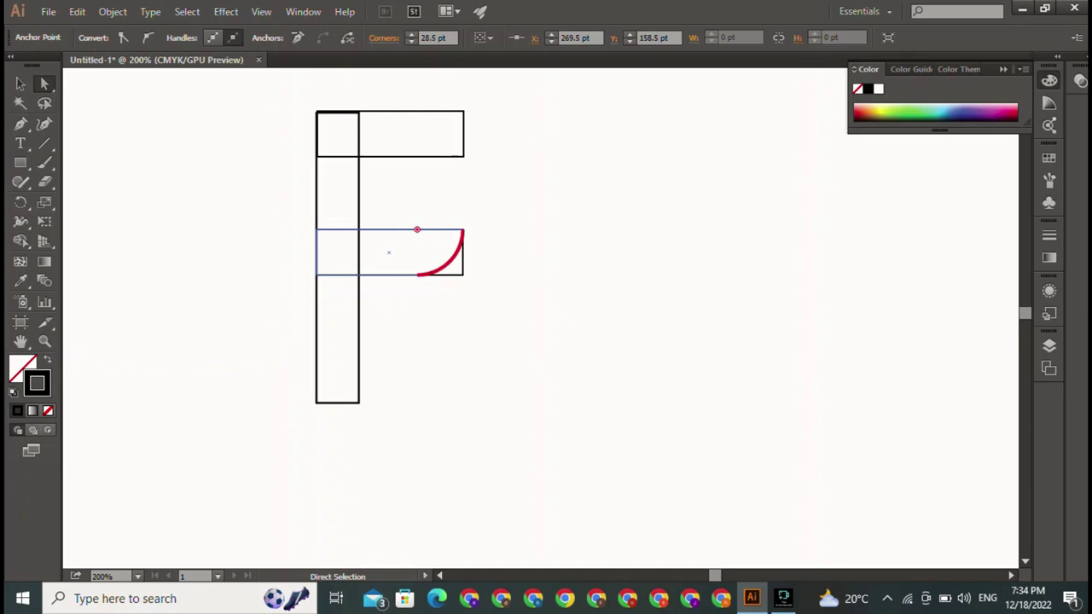
pyautogui.moveTo(491, 189); pyautogui.dragTo(379, 121)
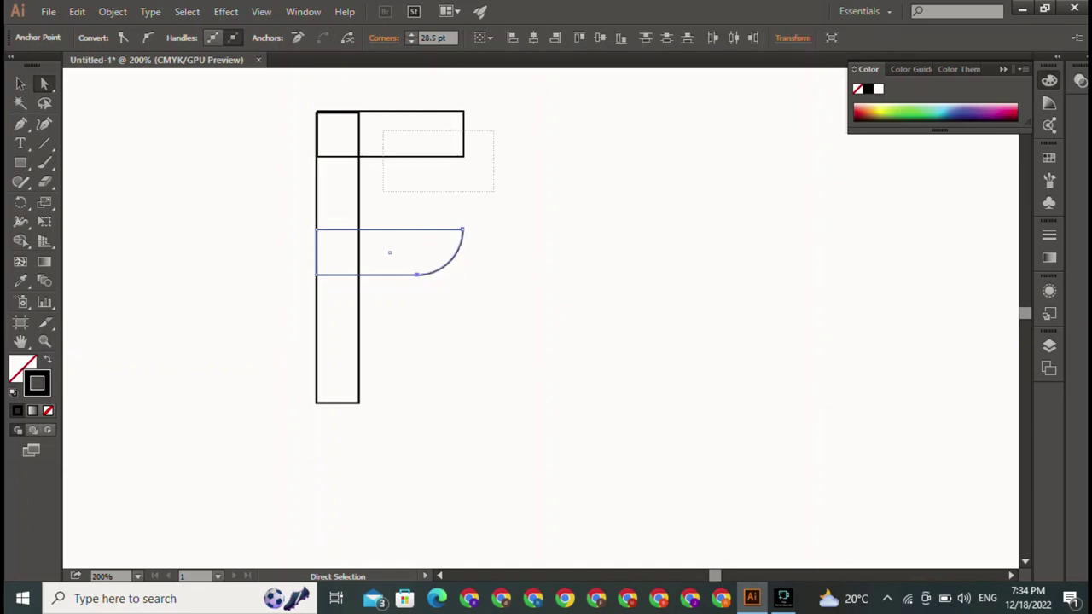
pyautogui.moveTo(452, 145); pyautogui.dragTo(418, 112)
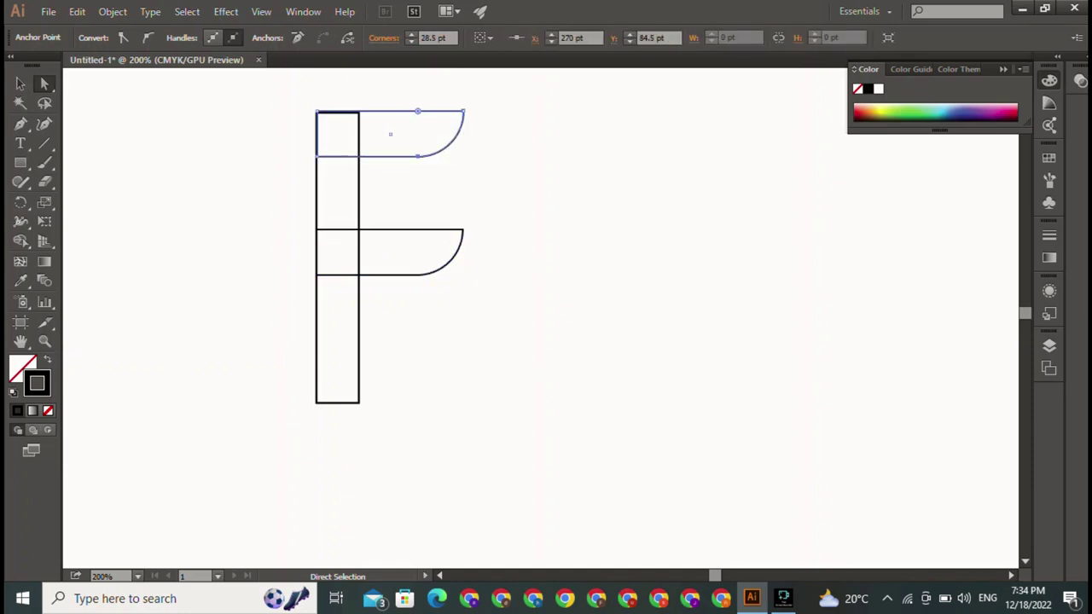
pyautogui.click(369, 150)
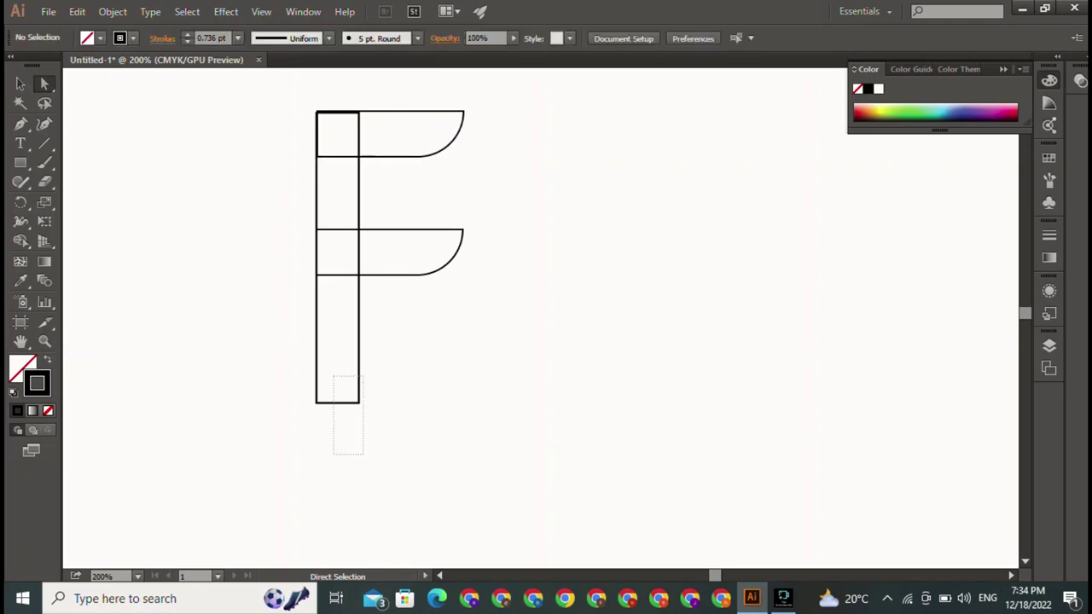
pyautogui.moveTo(365, 421); pyautogui.dragTo(316, 360)
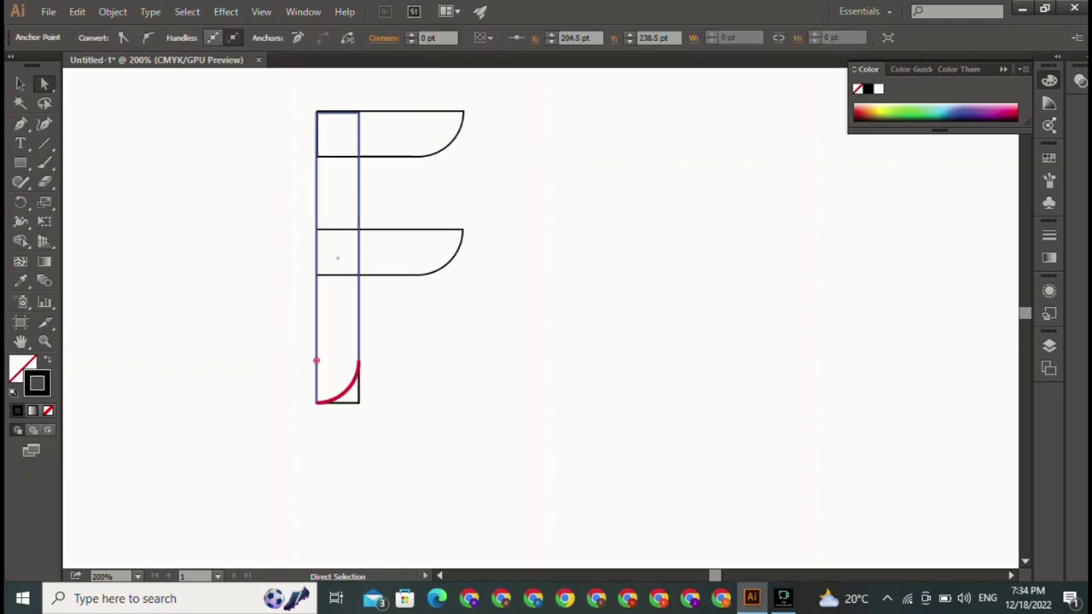
pyautogui.hotkey('ctrl', 'shift', 'a')
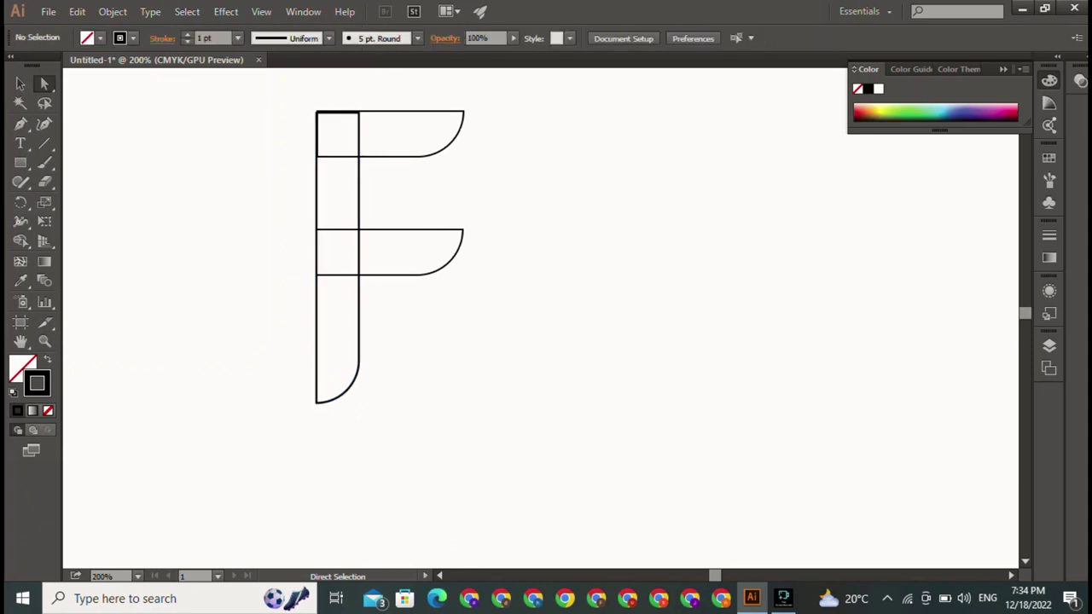
# Step: Shorten the stem to 164.5 pt tall by pulling its bottom edge up
pyautogui.press('v')
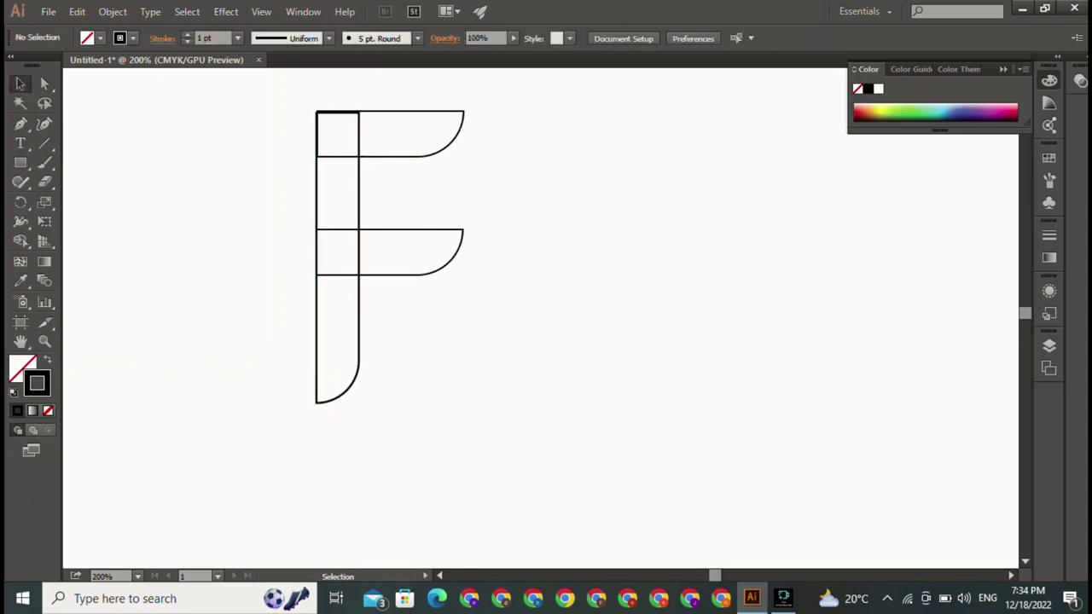
pyautogui.click(359, 341)
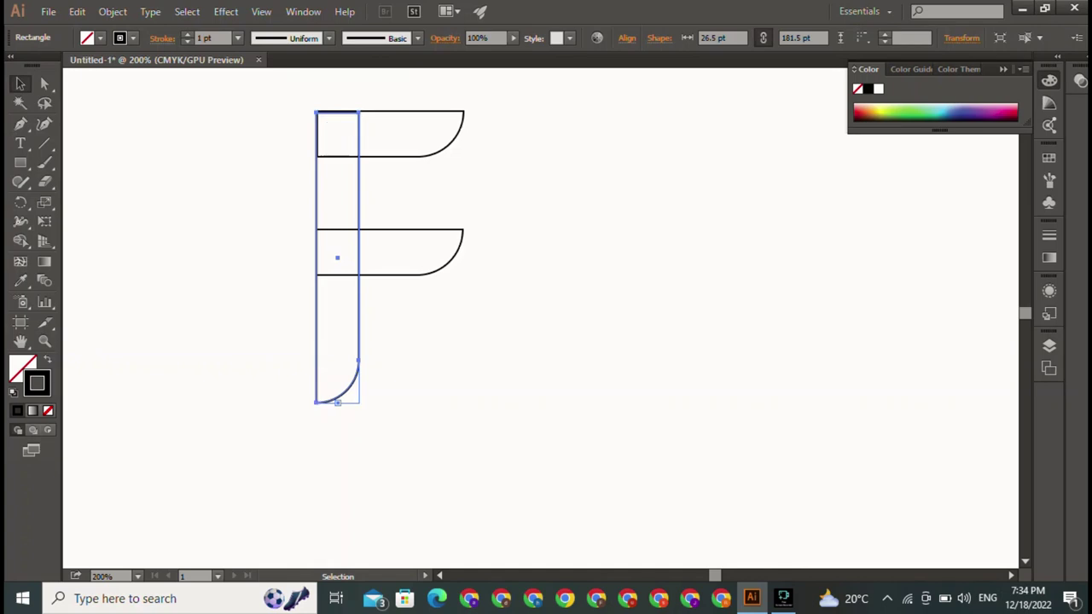
pyautogui.moveTo(358, 403); pyautogui.dragTo(358, 375)
pyautogui.hotkey('ctrl', 'shift', 'a')
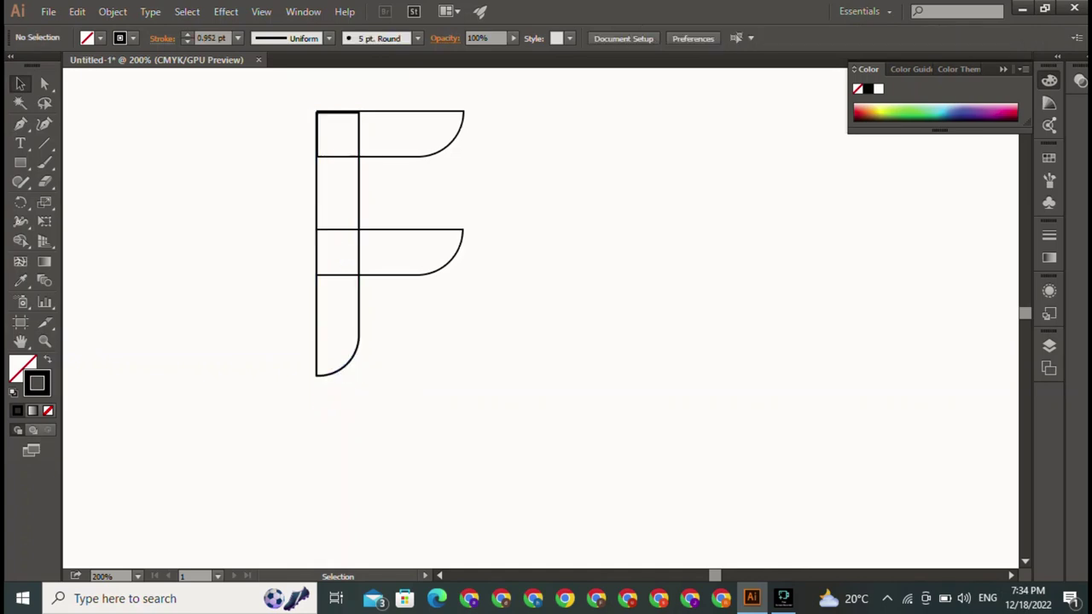
pyautogui.click(359, 255)
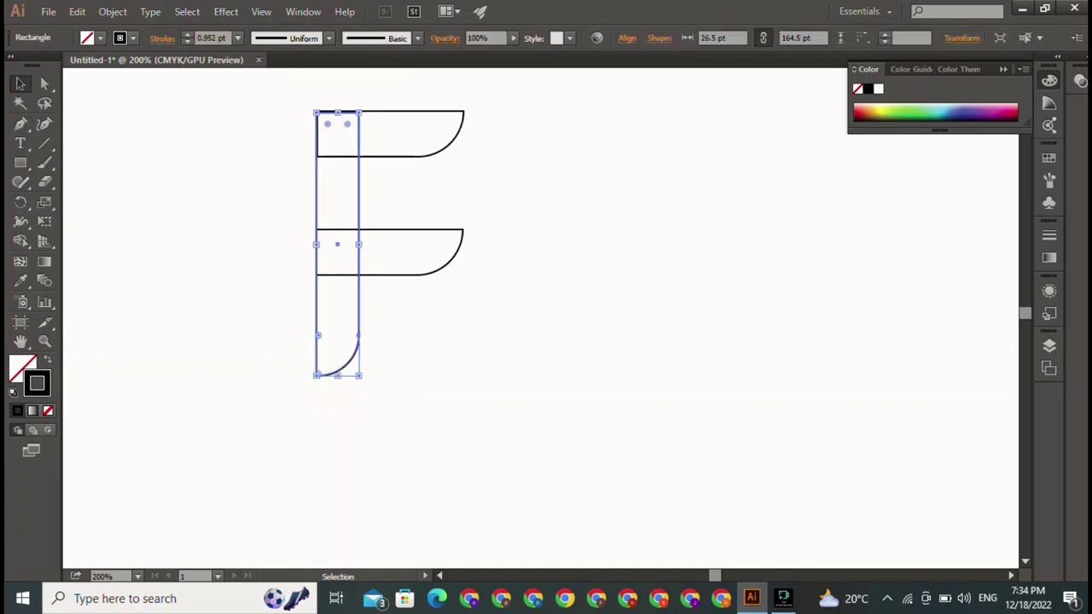
pyautogui.hotkey('ctrl', 'shift', 'a')
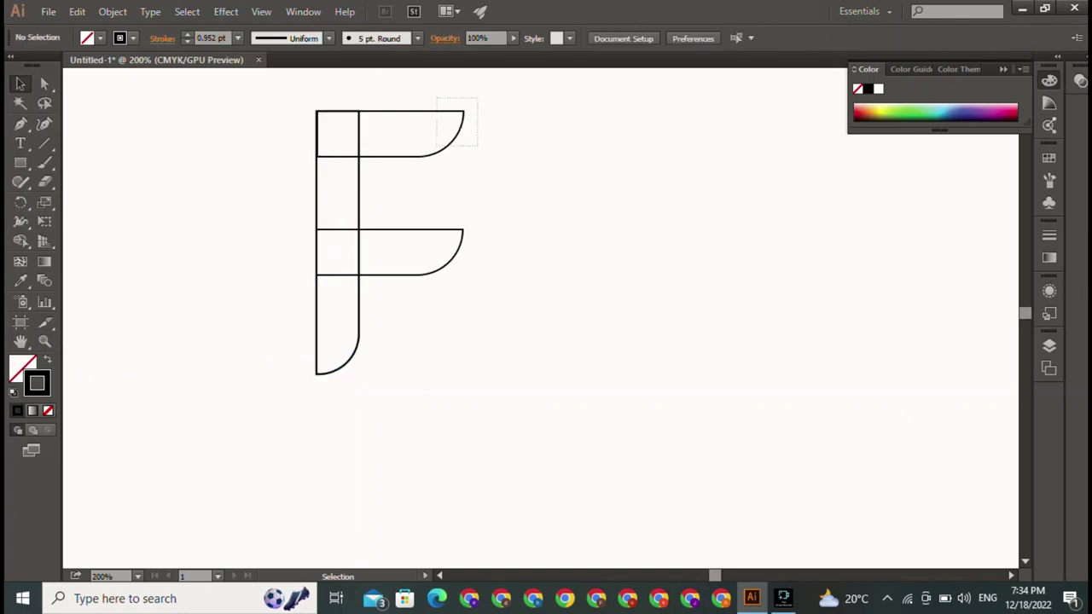
pyautogui.moveTo(437, 98); pyautogui.dragTo(477, 145)
# Step: Give the top arm a yellow-green outline and try olive and yellow fills
pyautogui.click(882, 113)
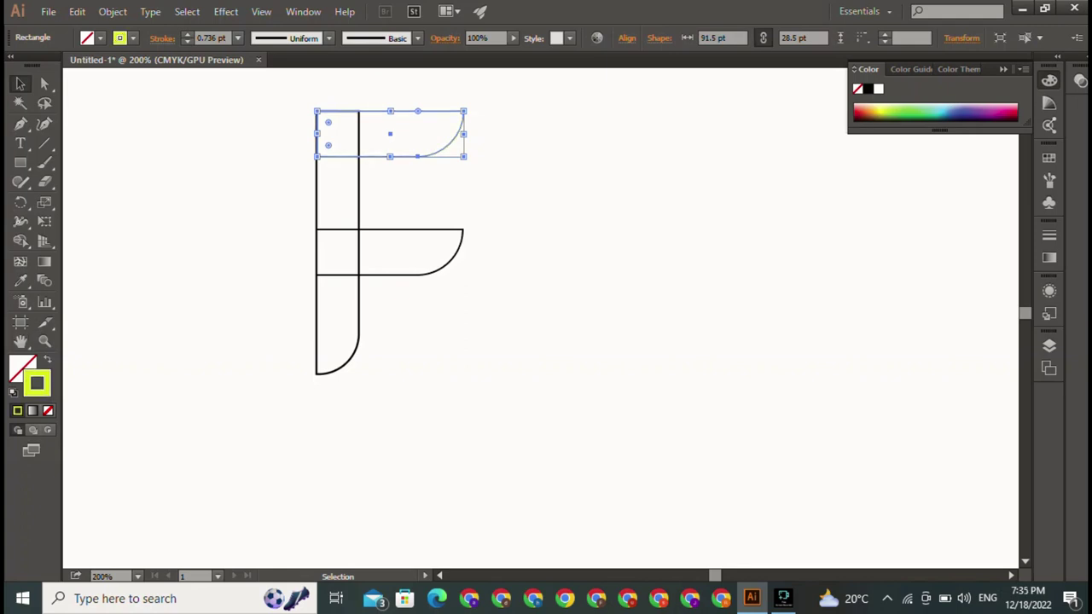
pyautogui.press('x')
pyautogui.click(887, 119)
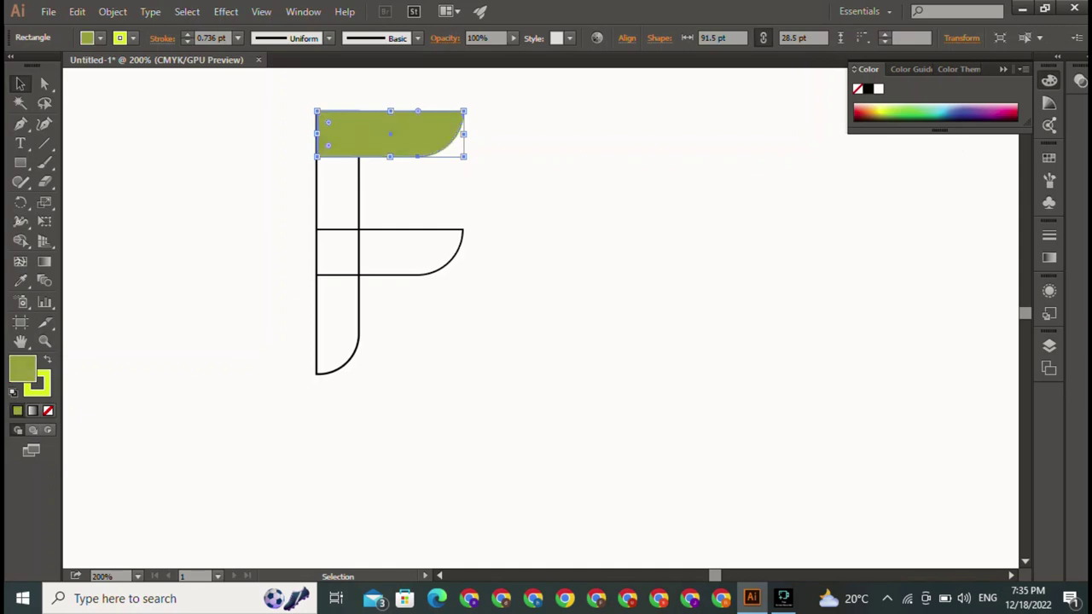
pyautogui.click(878, 109)
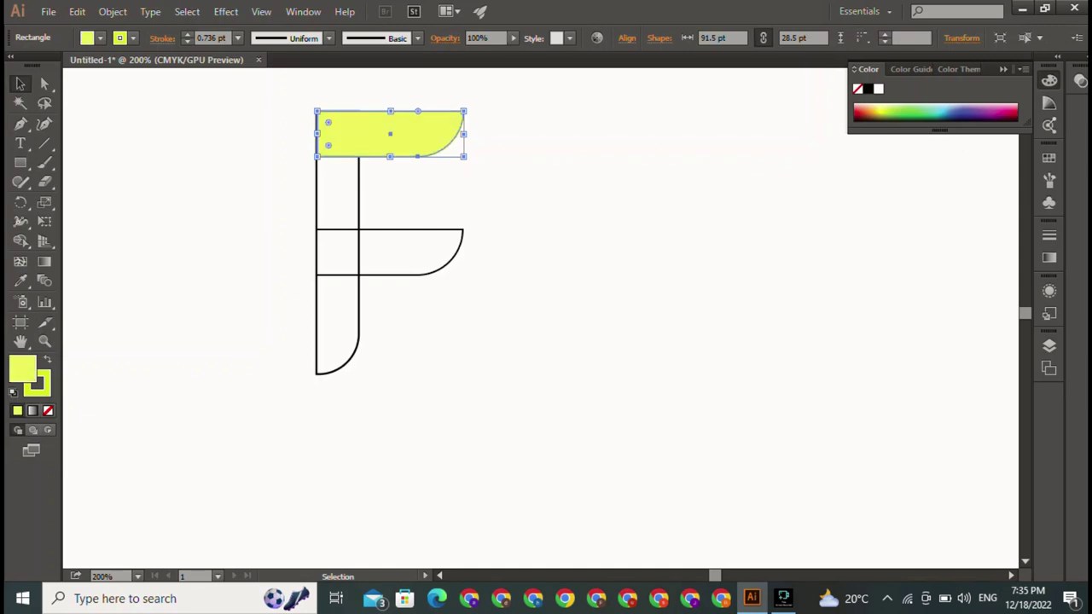
pyautogui.click(885, 109)
# Step: Try pink, orange and red fills before settling on lime green for the top arm
pyautogui.click(996, 108)
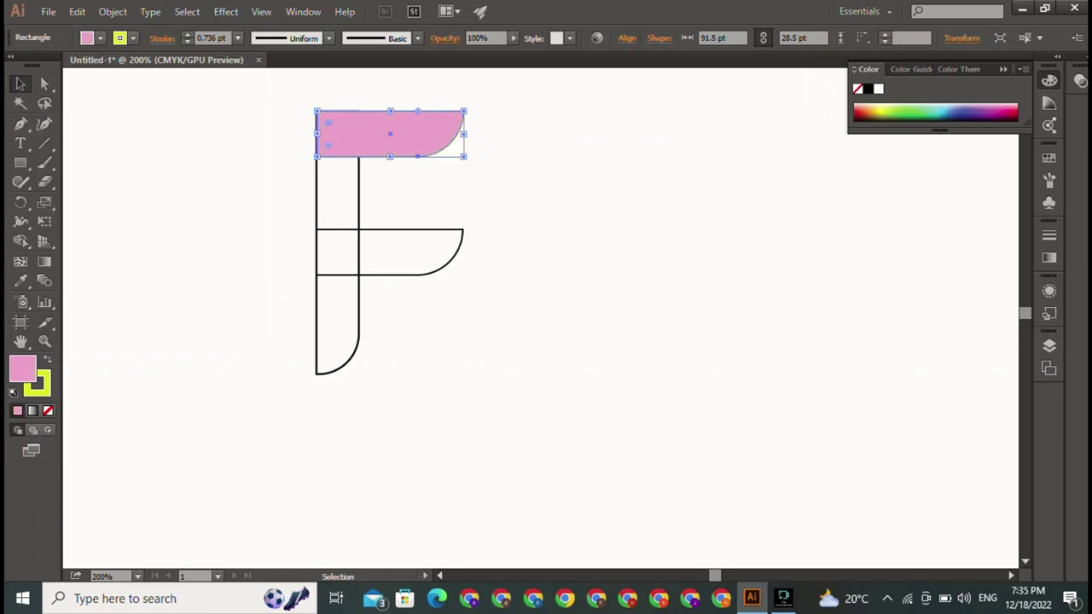
pyautogui.click(1008, 111)
pyautogui.click(1008, 120)
pyautogui.click(883, 110)
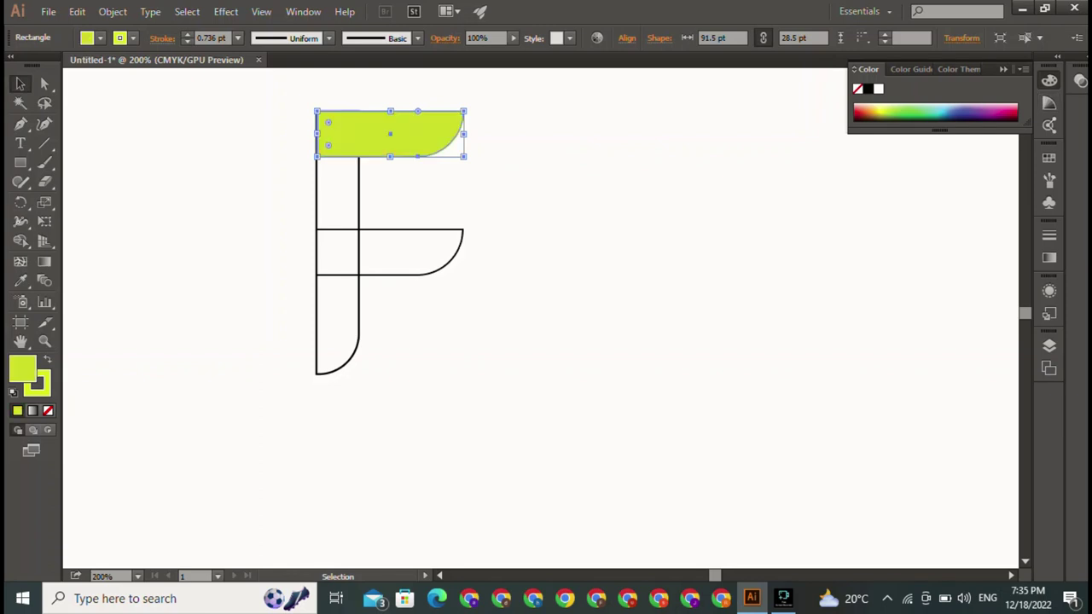
pyautogui.click(870, 109)
pyautogui.click(858, 110)
pyautogui.click(858, 118)
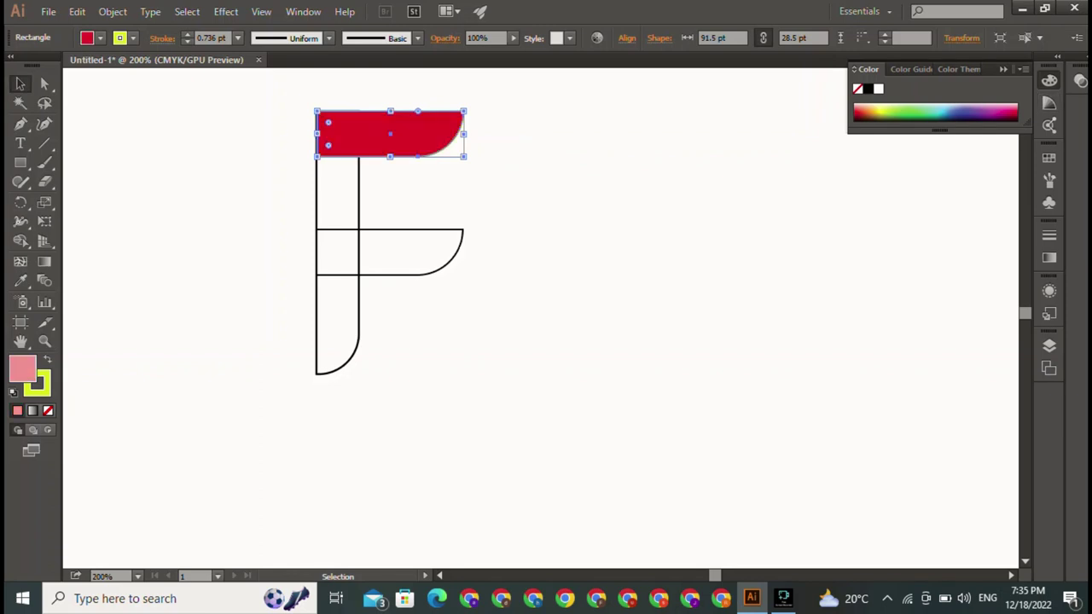
pyautogui.click(870, 109)
pyautogui.click(878, 109)
pyautogui.click(889, 110)
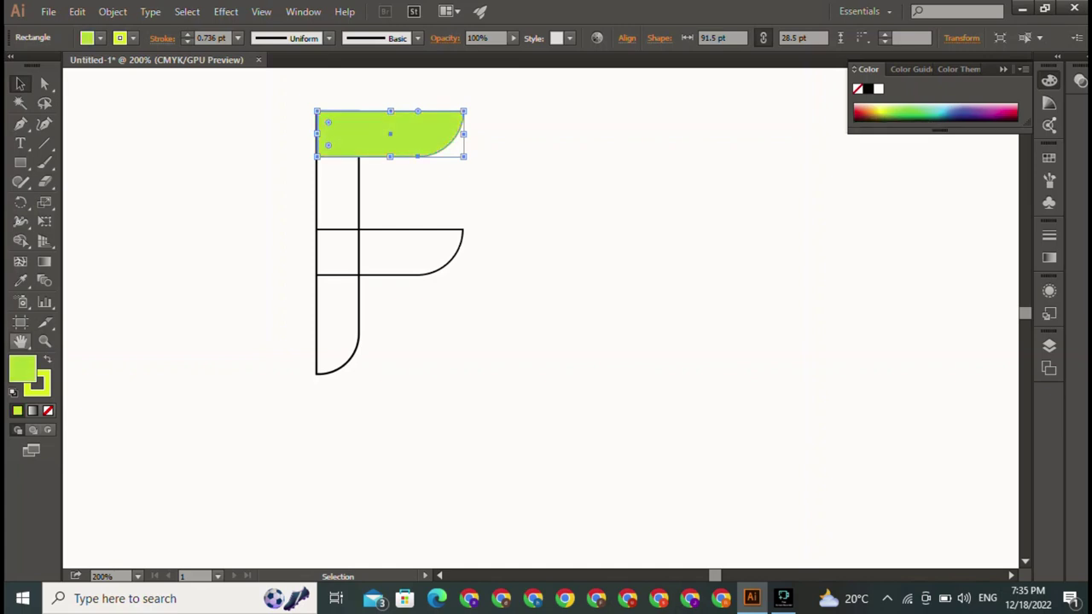
# Step: Fill the top arm with hex colour F9C900 via the Color Picker
pyautogui.doubleClick(23, 366)
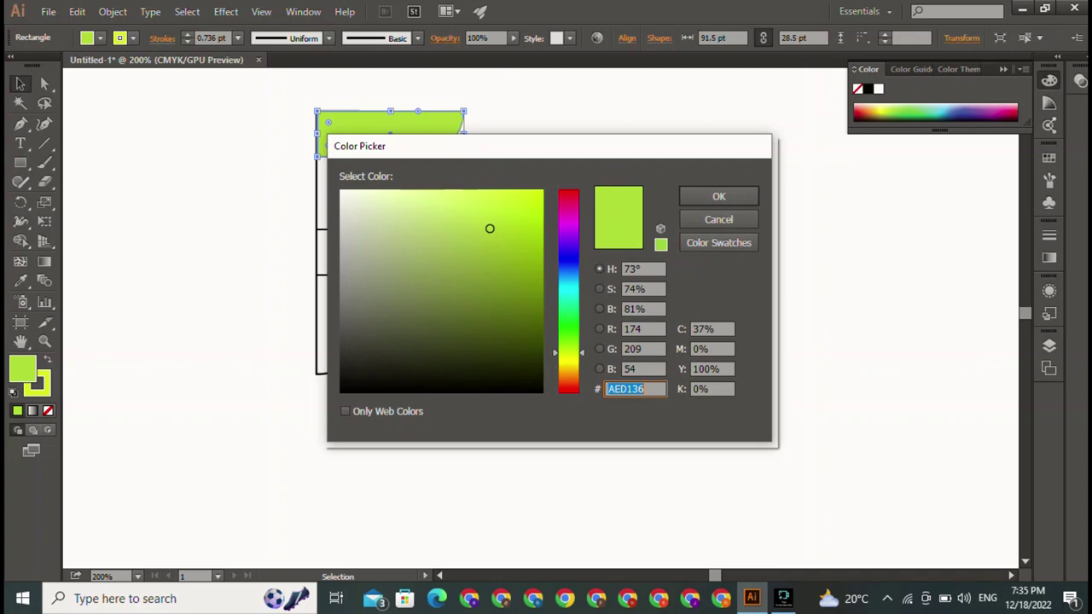
pyautogui.write('CEB136')
pyautogui.write('F9C900')
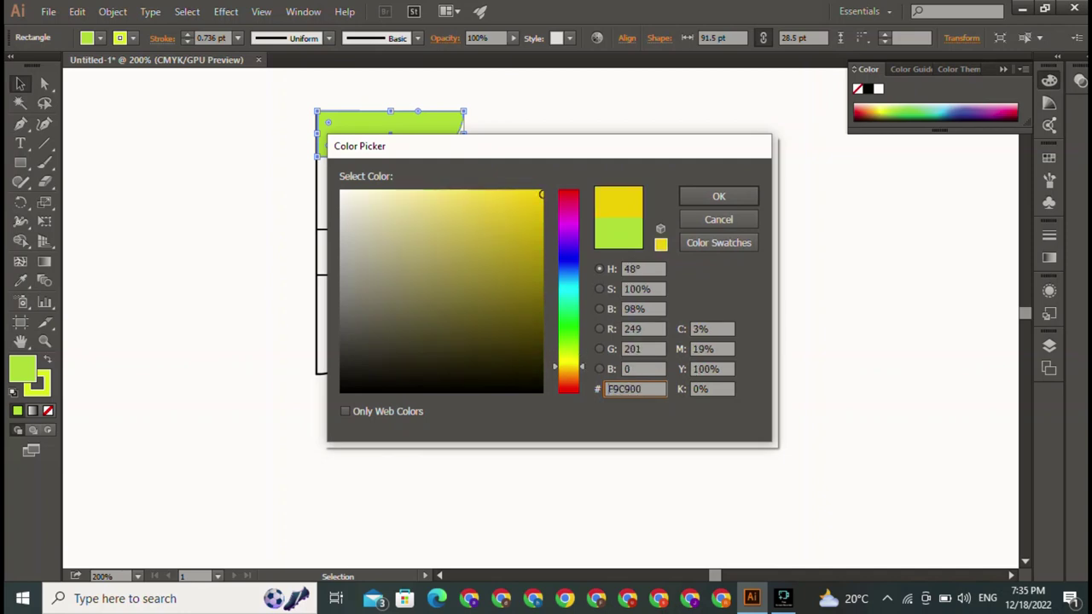
pyautogui.press('Return')
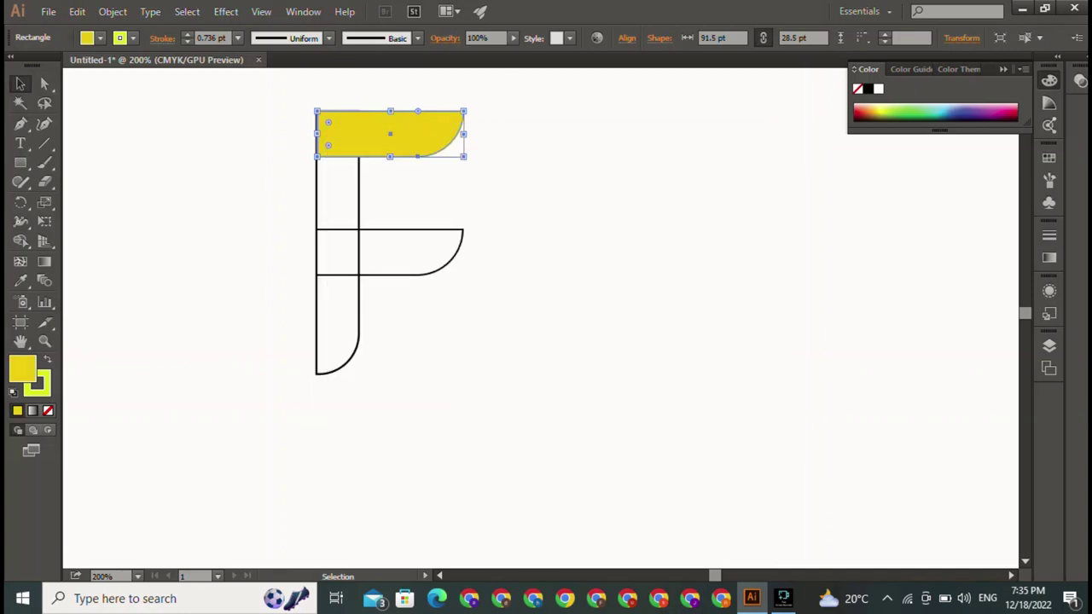
pyautogui.click(317, 196)
pyautogui.hotkey('ctrl', 'shift', 'a')
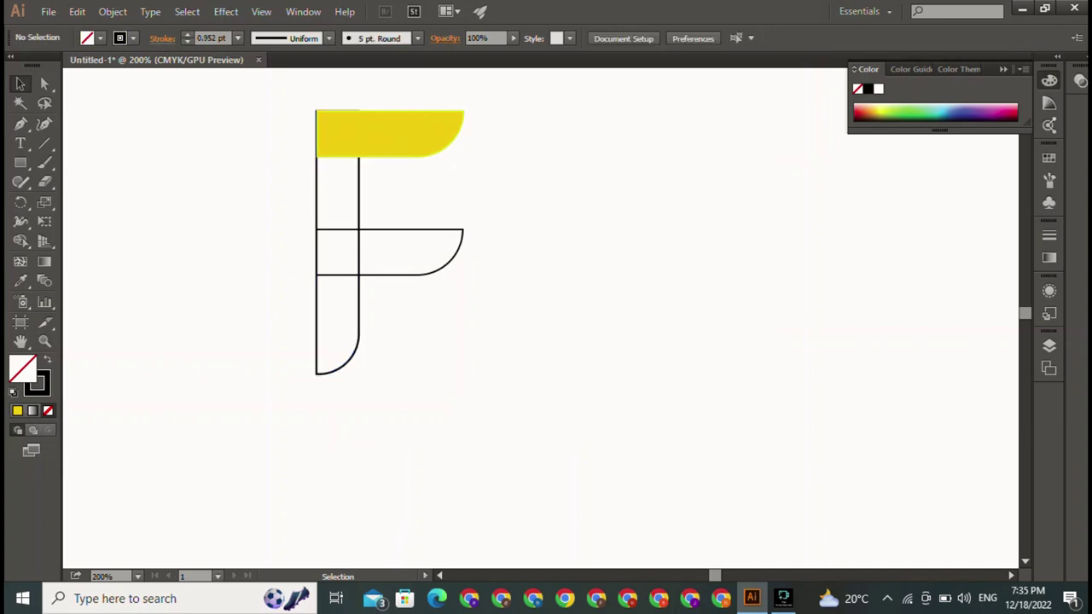
# Step: Remove the top arm's outline by setting its stroke to None
pyautogui.click(390, 133)
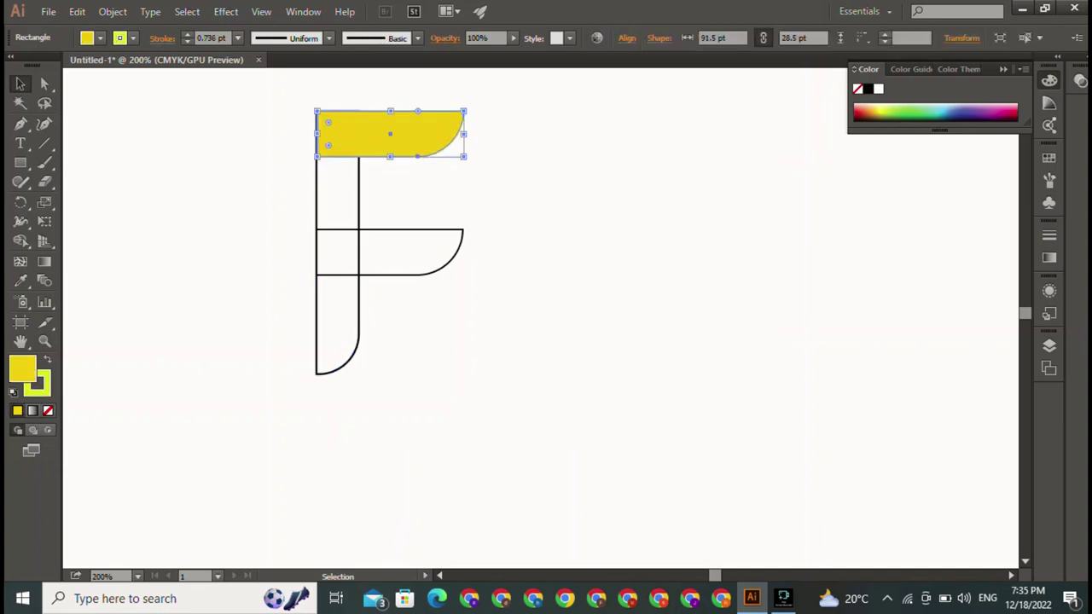
pyautogui.press('x')
pyautogui.press('/')
pyautogui.press('x')
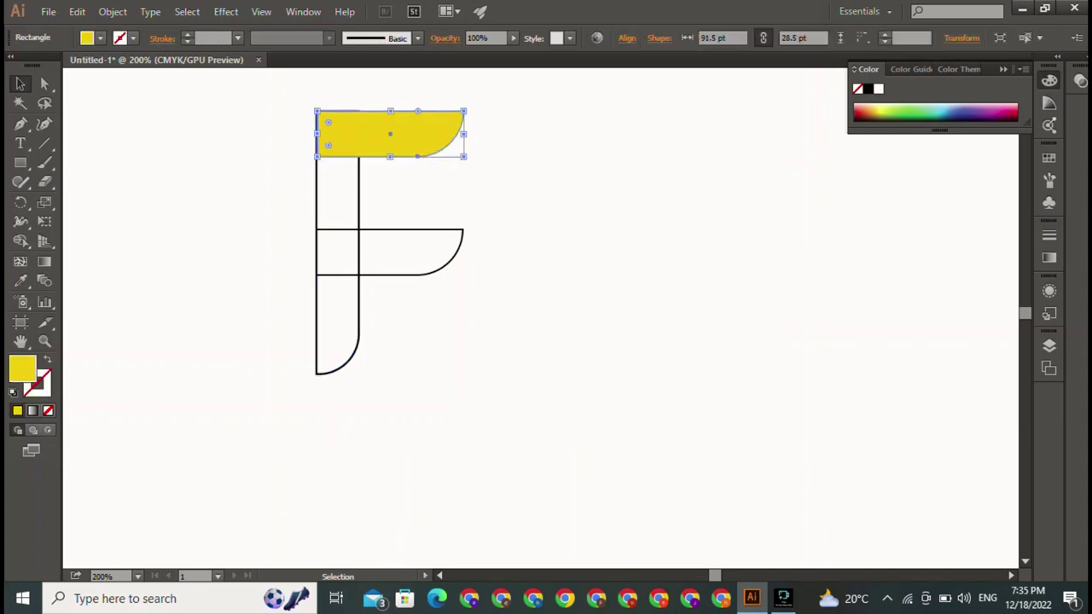
pyautogui.hotkey('ctrl', 'shift', 'a')
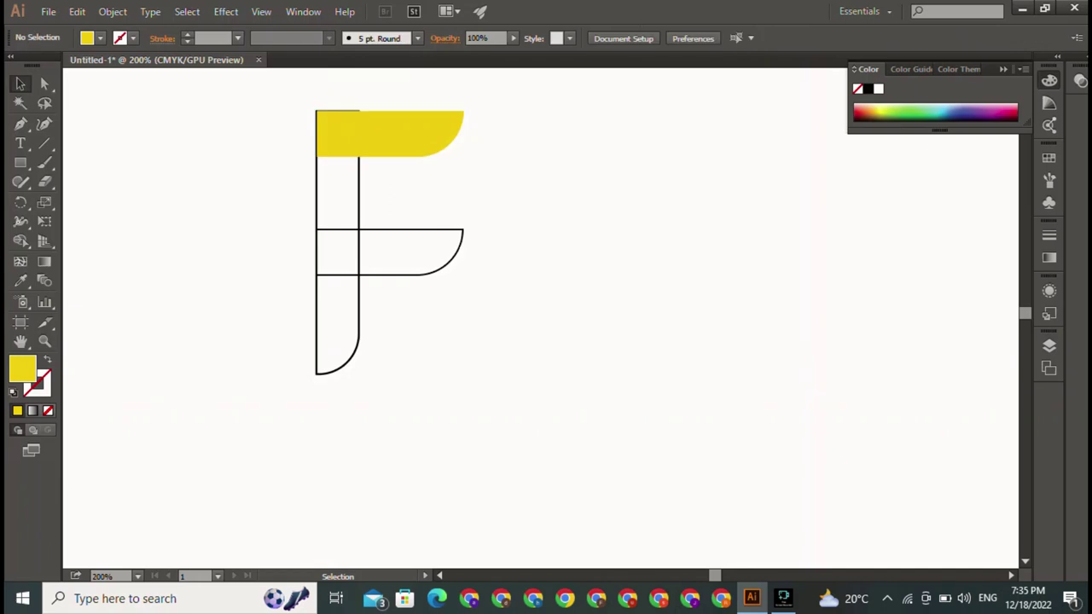
# Step: Fill the stem with the same yellow and set its stroke to None
pyautogui.click(359, 208)
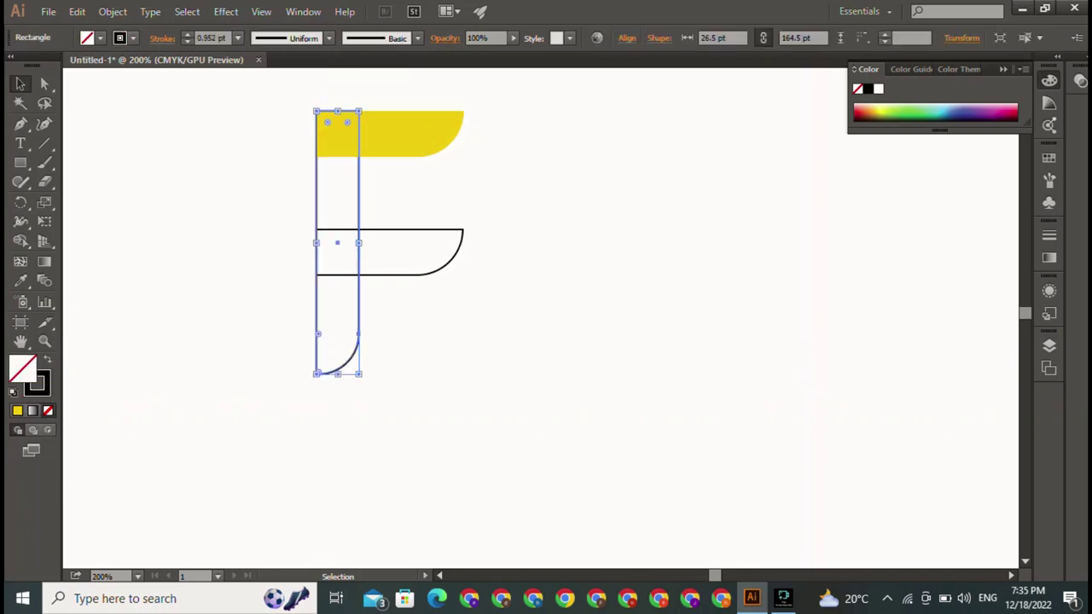
pyautogui.click(17, 410)
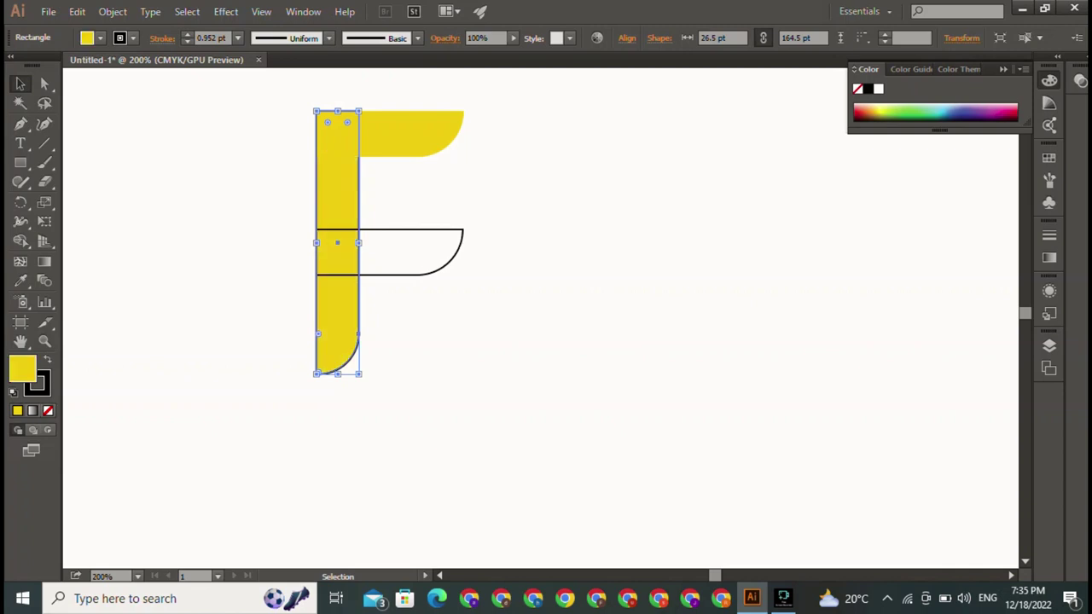
pyautogui.hotkey('ctrl', 'shift', 'a')
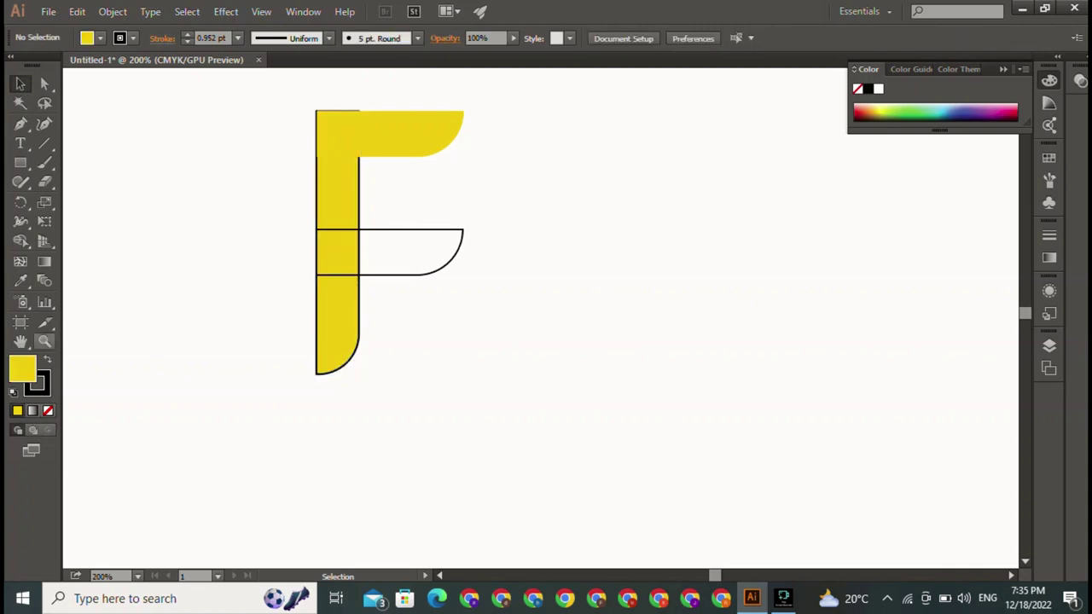
pyautogui.press('x')
pyautogui.press('/')
pyautogui.press('x')
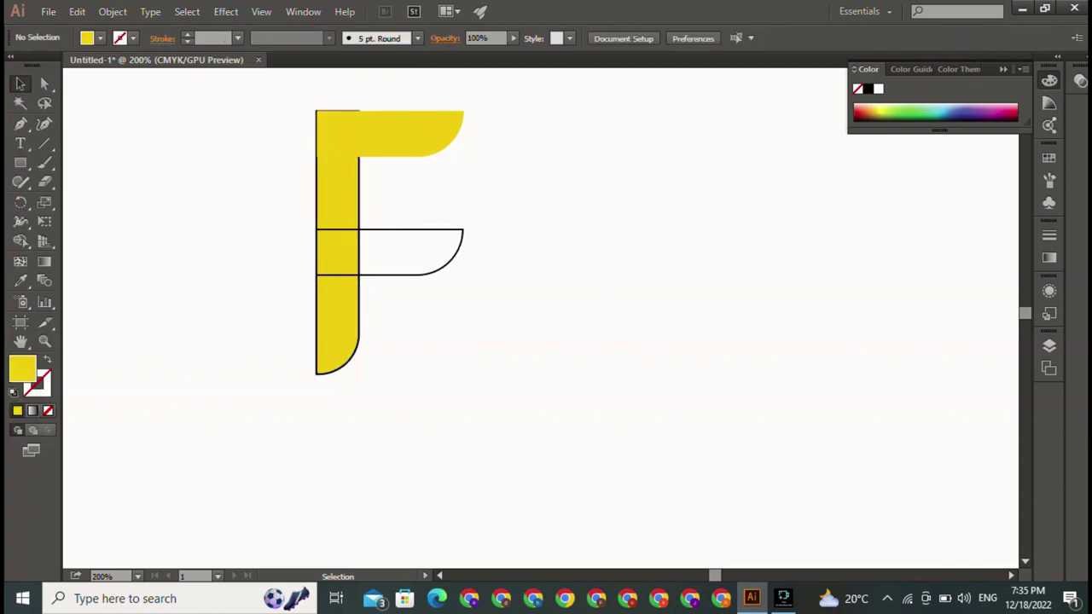
pyautogui.moveTo(431, 201); pyautogui.dragTo(452, 265)
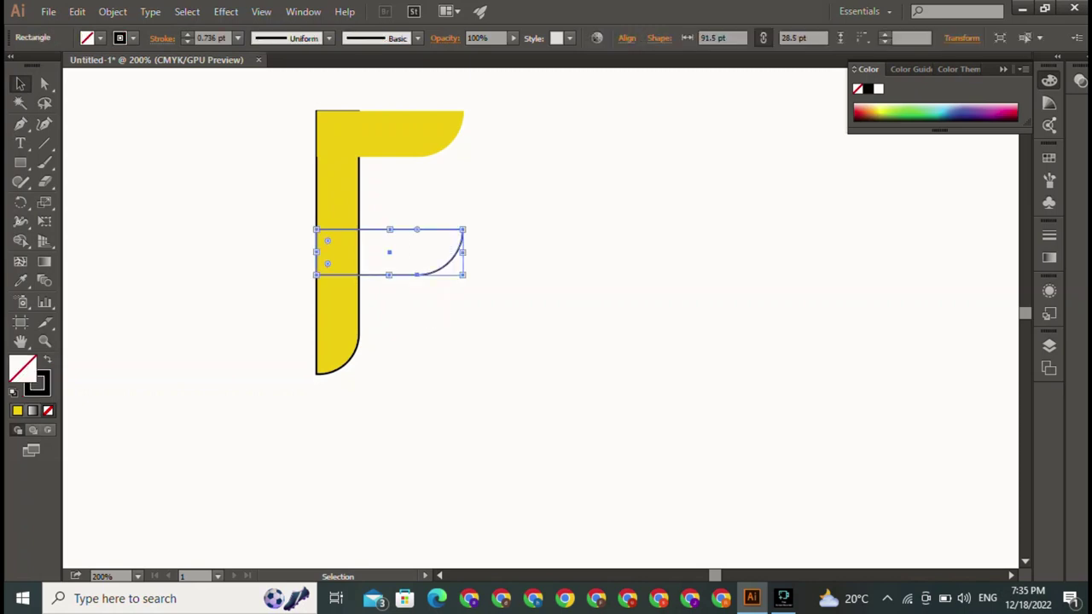
pyautogui.click(337, 324)
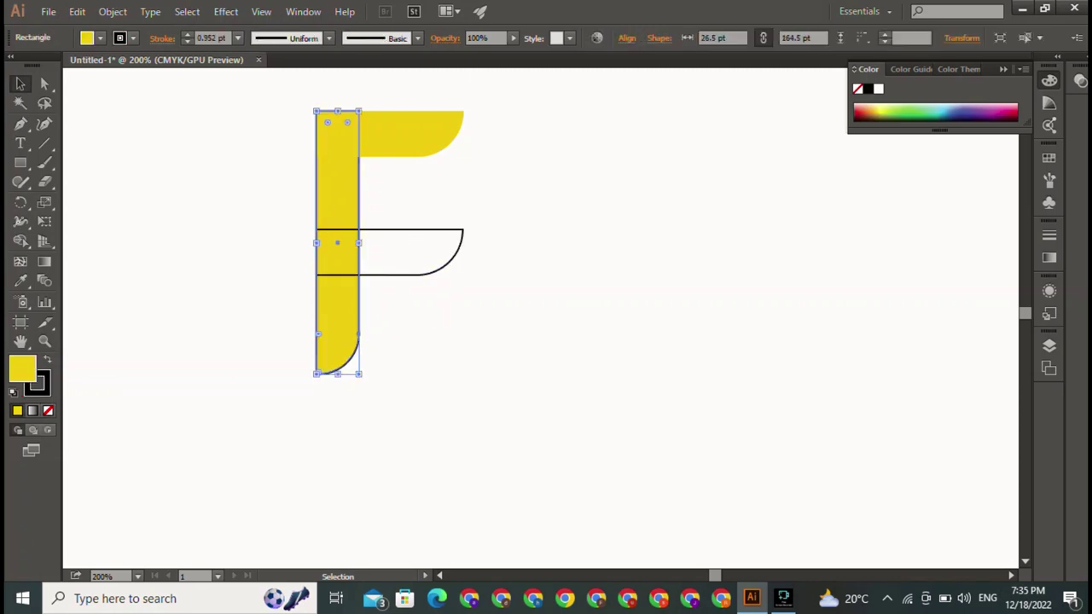
pyautogui.press('x')
pyautogui.press('/')
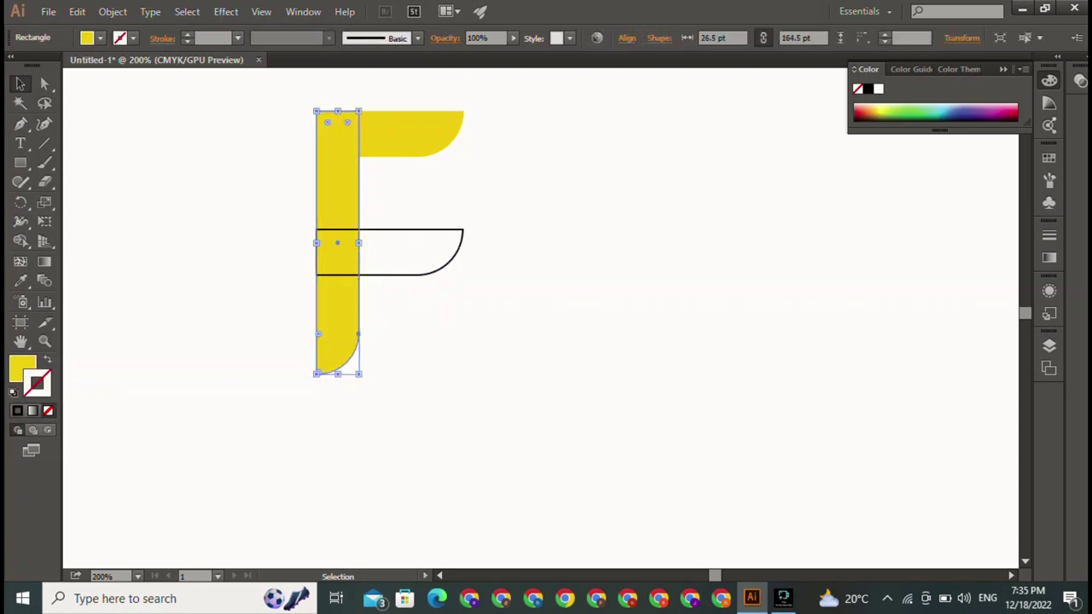
pyautogui.press('x')
# Step: Fill the middle arm yellow and remove its outline
pyautogui.click(417, 230)
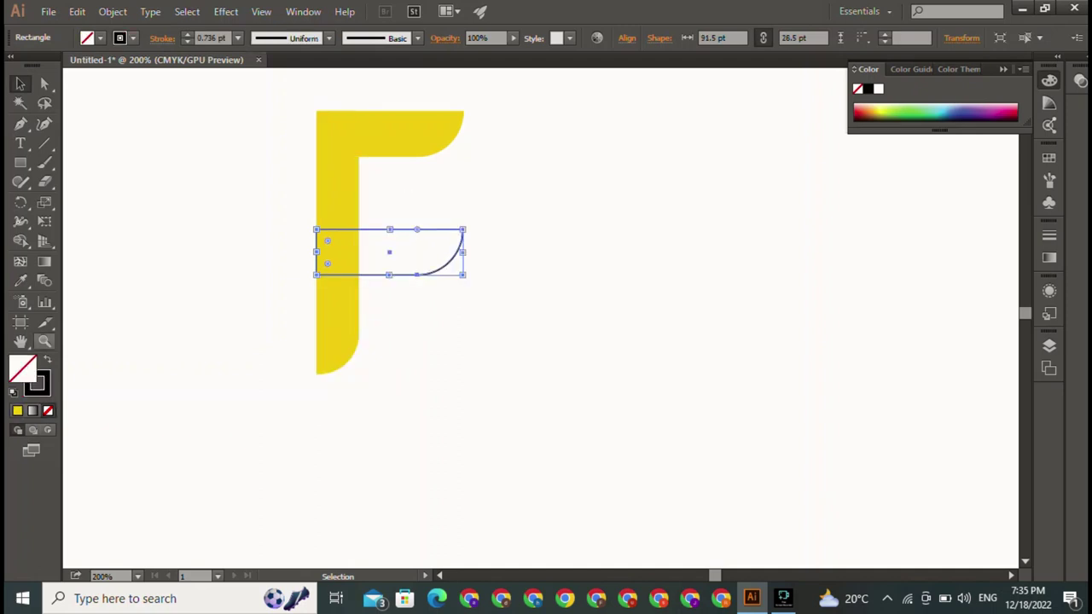
pyautogui.press(',')
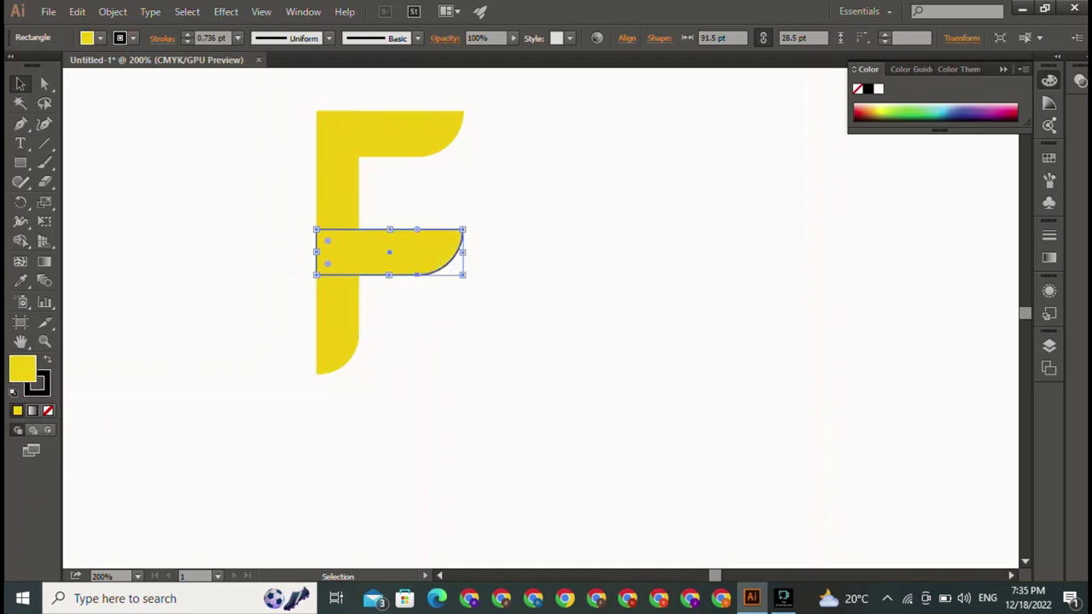
pyautogui.press('x')
pyautogui.press('/')
pyautogui.press('x')
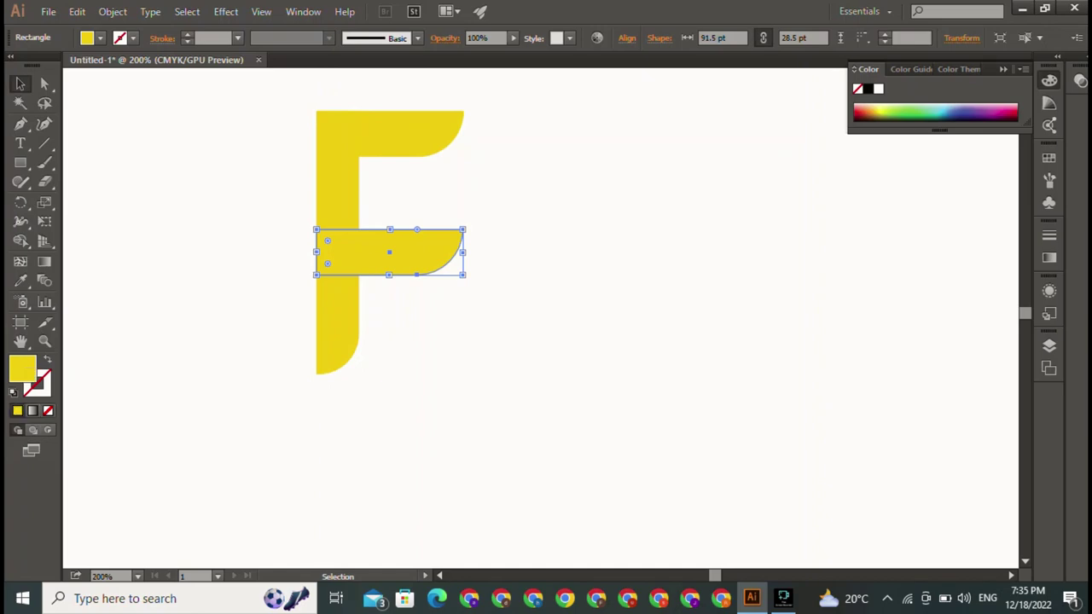
pyautogui.hotkey('ctrl', 'shift', 'a')
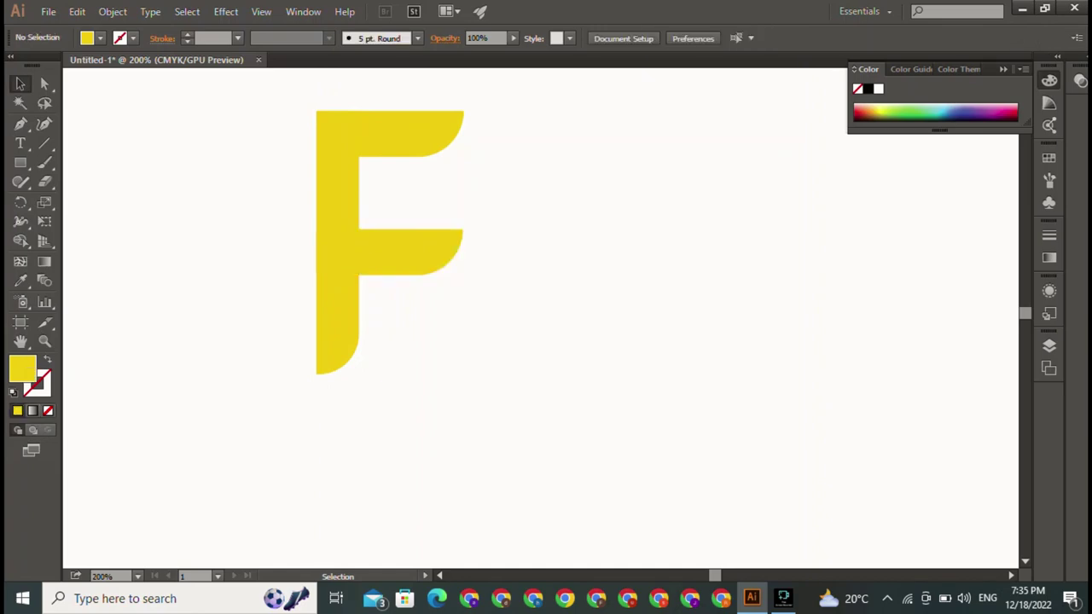